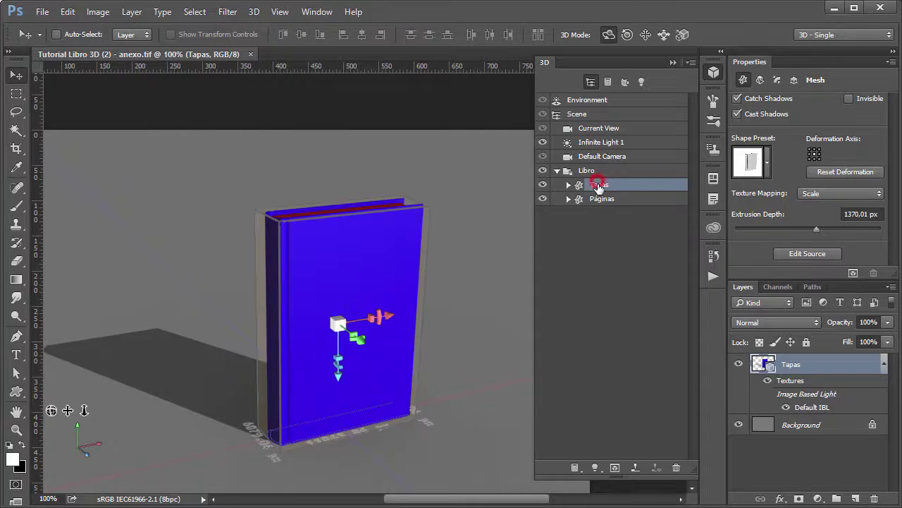
- Examine the book's Tapas and Páginas meshes, orbiting the camera slightly around the model
click(599, 199)
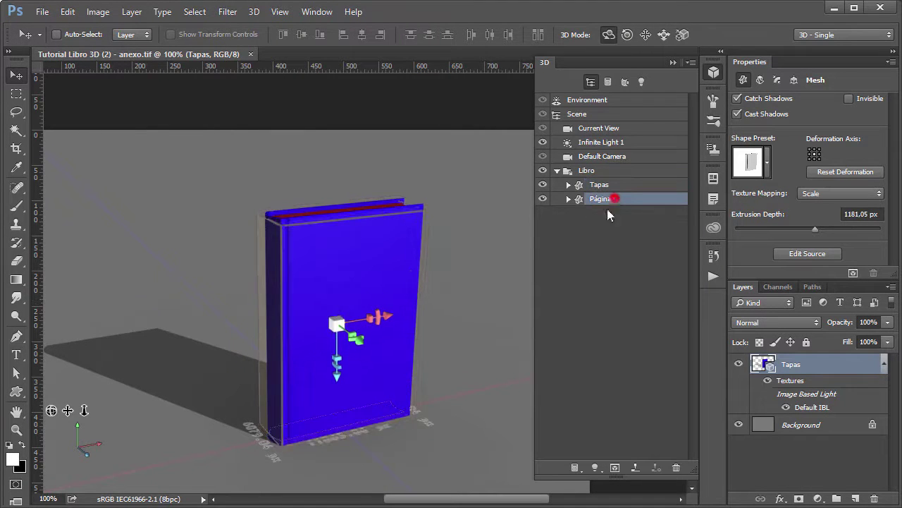
mouse_move(51, 410)
mouse_down()
mouse_move(43, 439)
mouse_move(56, 441)
mouse_move(41, 427)
mouse_move(51, 412)
mouse_up()
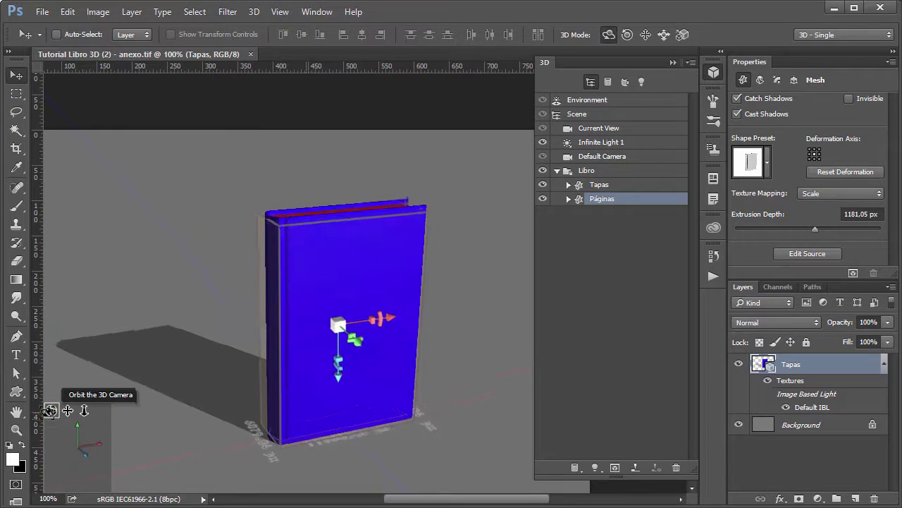
click(617, 185)
click(616, 198)
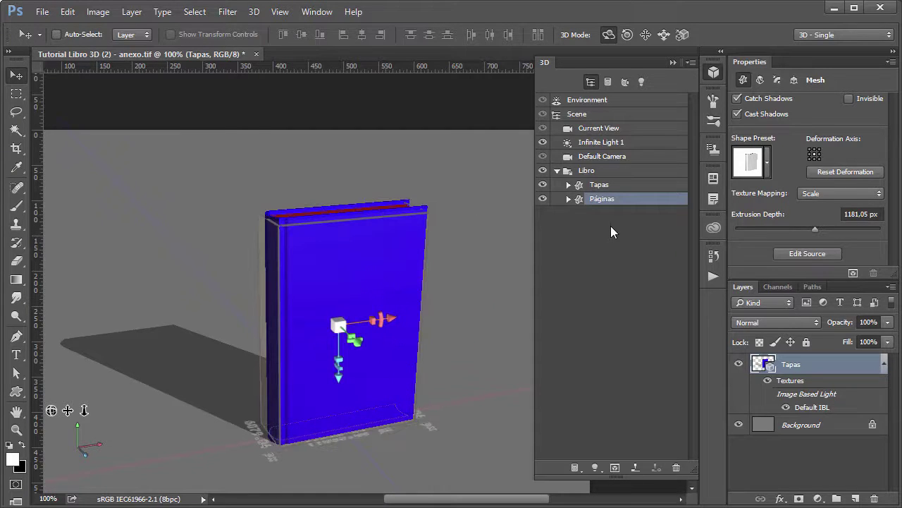
- Expand the Tapas and Páginas meshes to examine the materials that each one contains
click(568, 186)
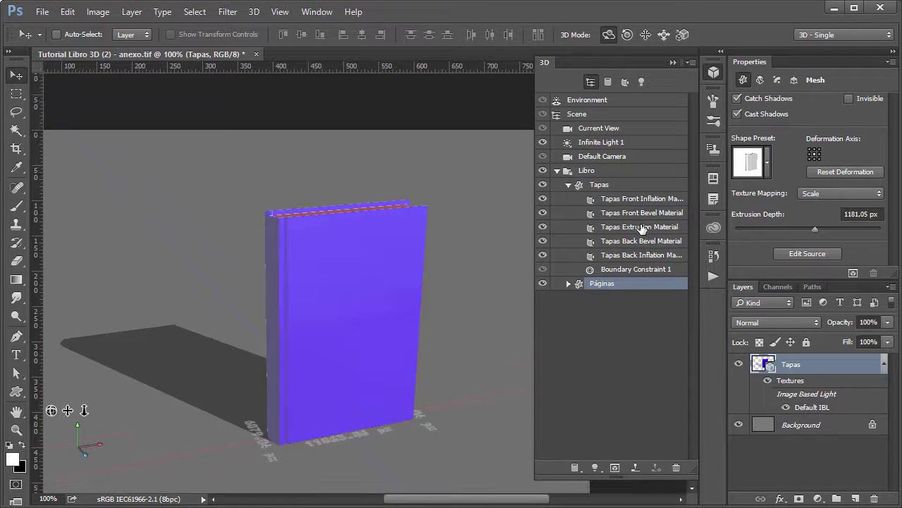
click(643, 201)
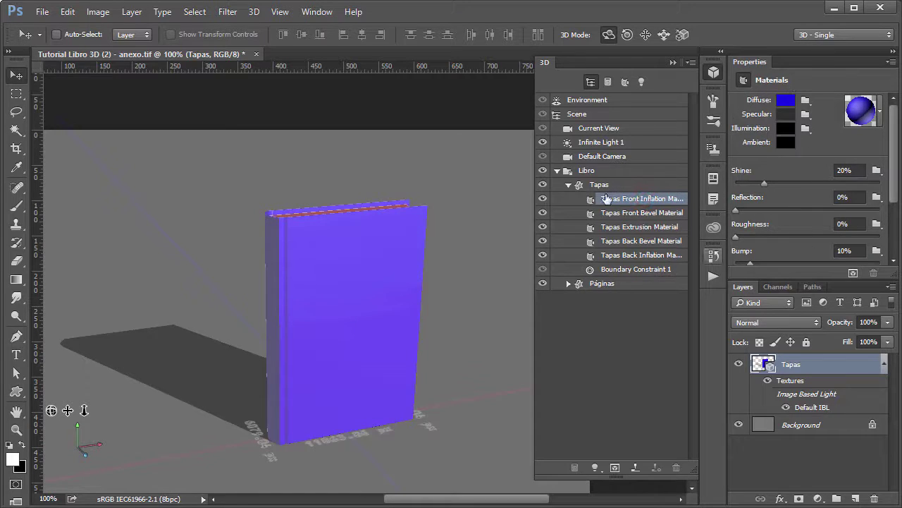
click(601, 286)
click(568, 283)
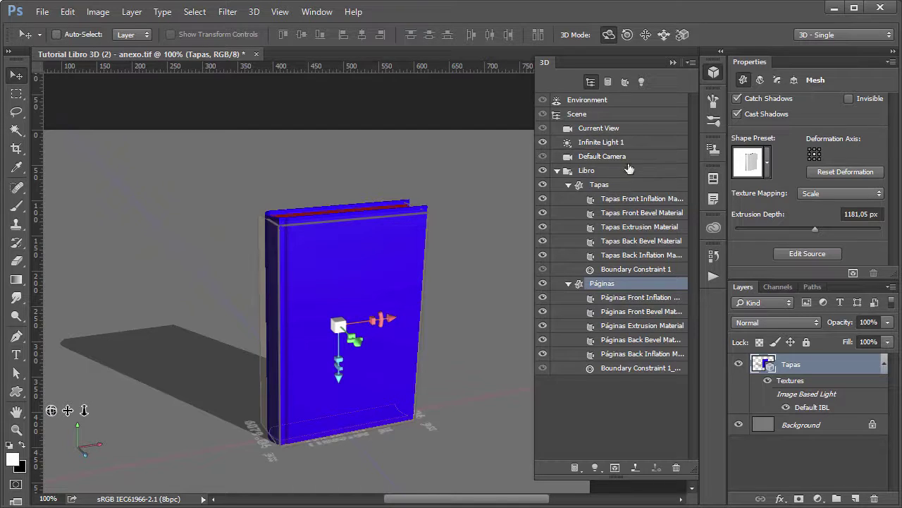
- Add an empty layer above the Tapas layer and hide Tapas
click(855, 498)
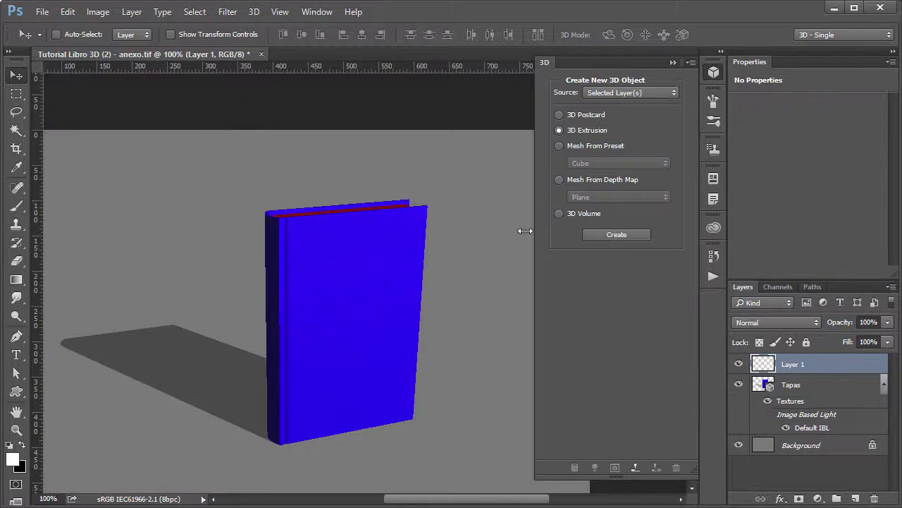
click(739, 385)
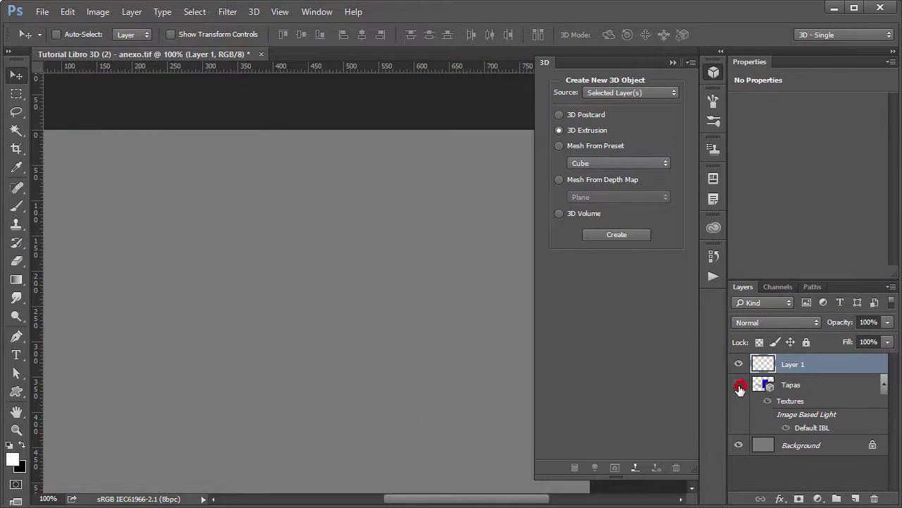
- Create a 3D sphere on the empty layer using the Sphere mesh preset
click(574, 145)
click(578, 163)
click(591, 251)
click(617, 234)
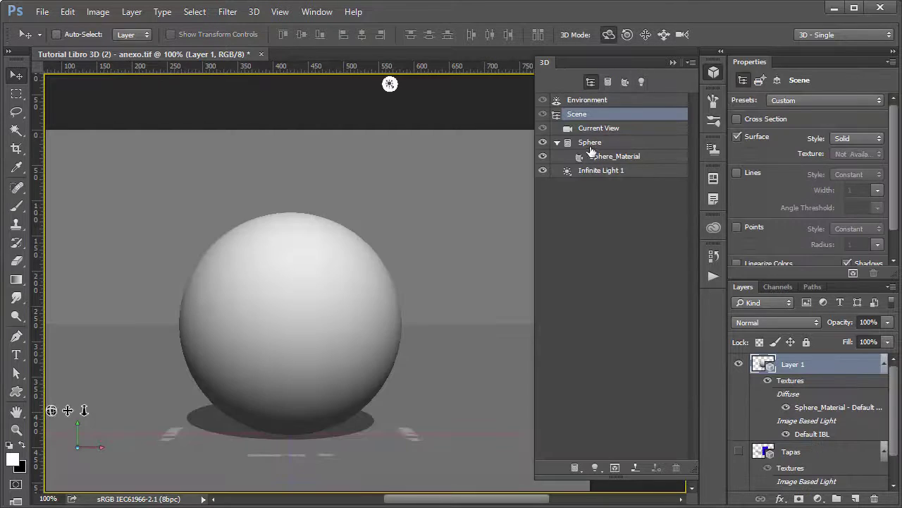
- Inspect the sphere mesh and its Sphere_Material, and undo the creation of the sphere
click(574, 143)
click(603, 156)
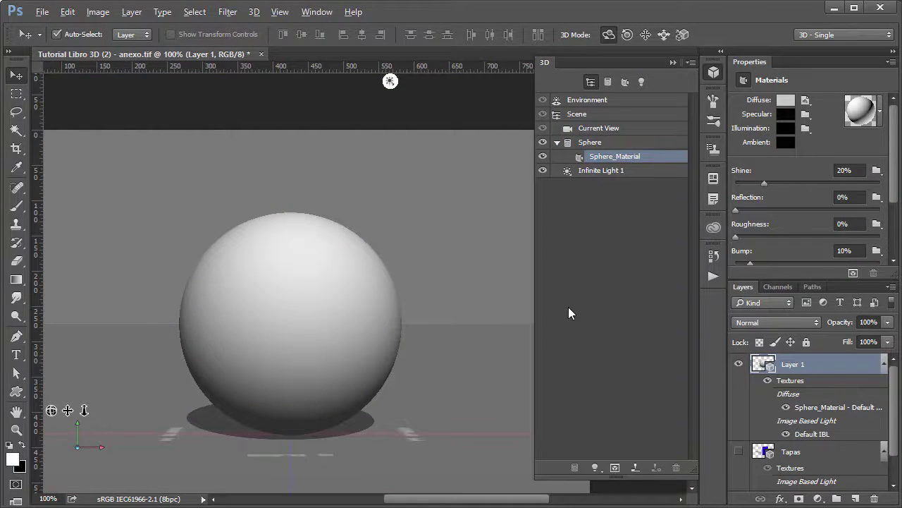
key(ctrl+z)
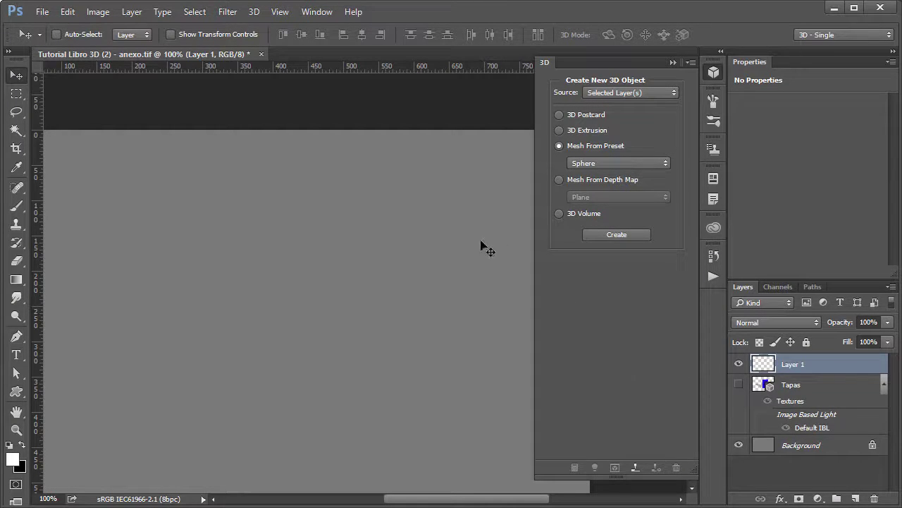
- Choose 3D Extrusion as the new object type and add a white 275 px letter "A" in Microsoft Tai Le Bold
click(582, 131)
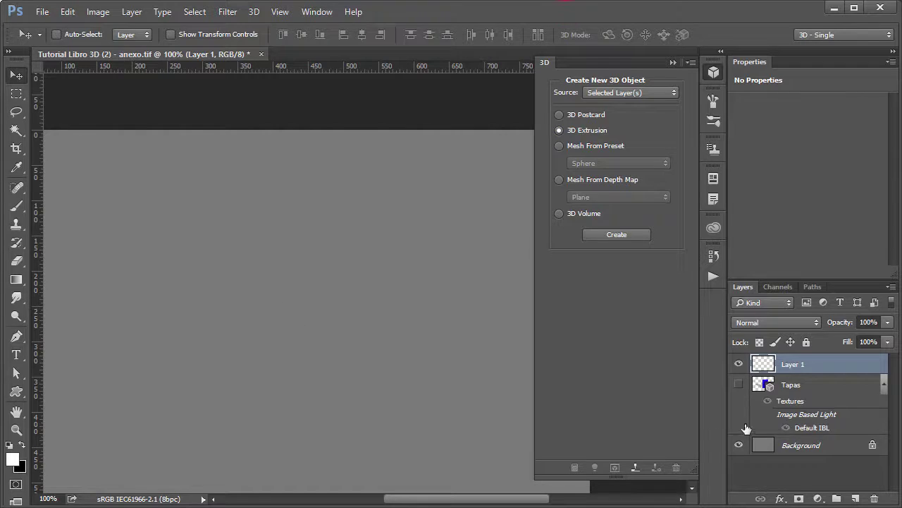
key(t)
click(297, 283)
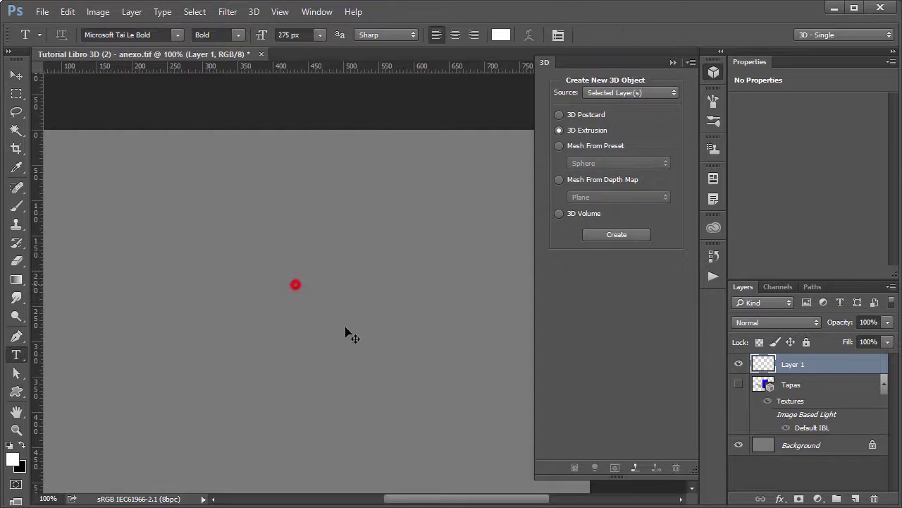
text(A)
key(ctrl+Return)
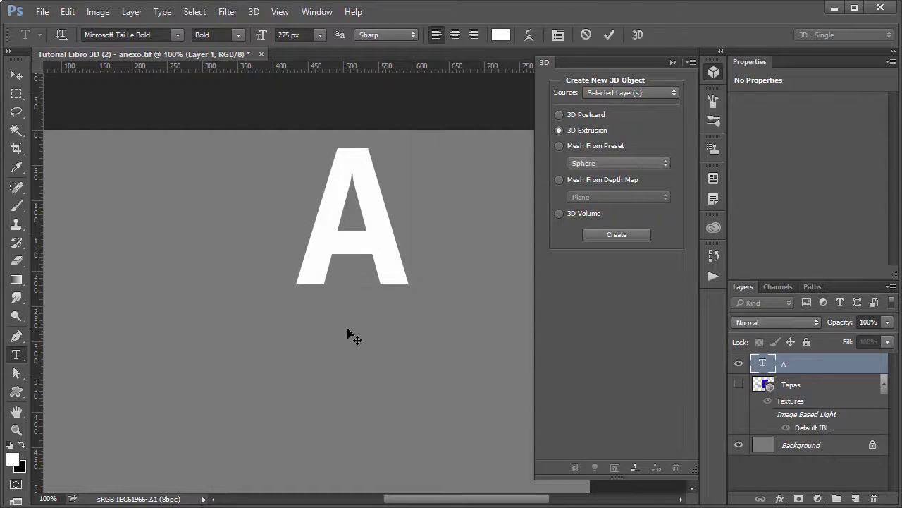
- Move the letter A down to the middle of the canvas and create a 3D extrusion from it
key(v)
drag(341, 358, 329, 441)
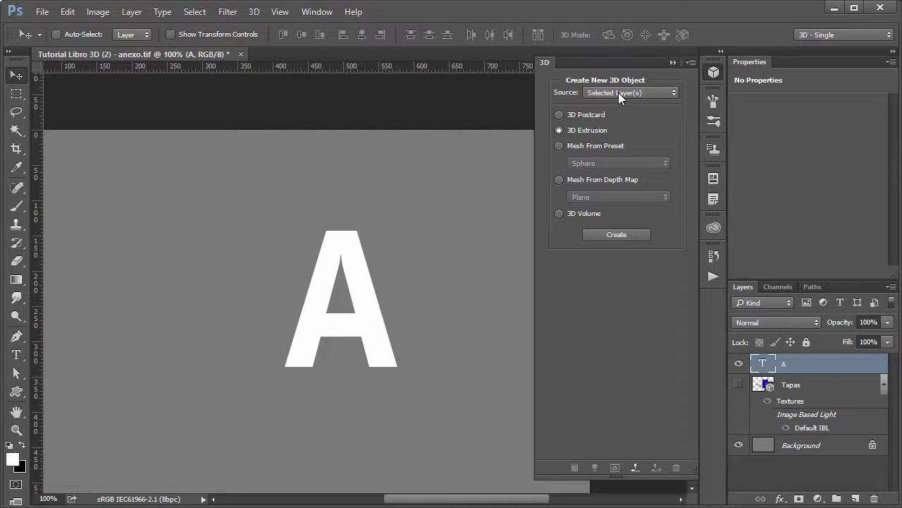
click(616, 235)
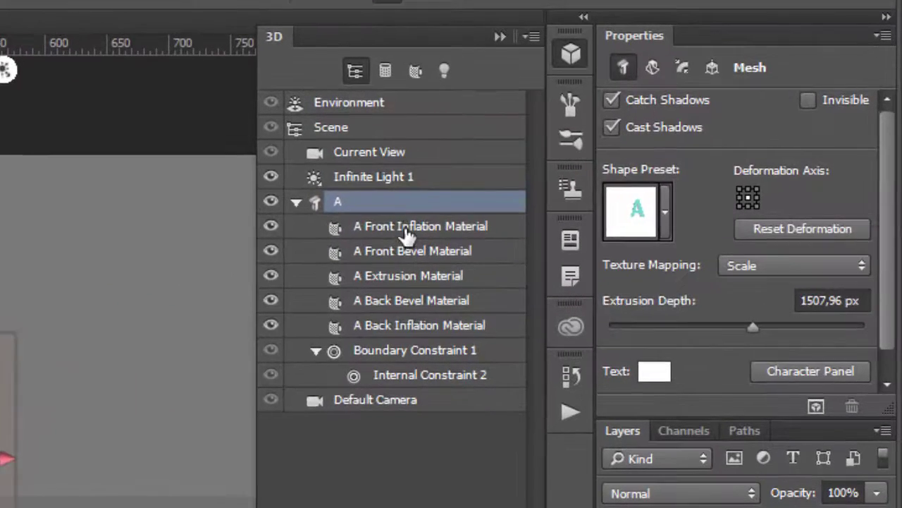
- Go through the extruded letter's five materials, from A Front Inflation Material to A Back Inflation Material
click(405, 229)
click(408, 254)
click(413, 278)
click(414, 299)
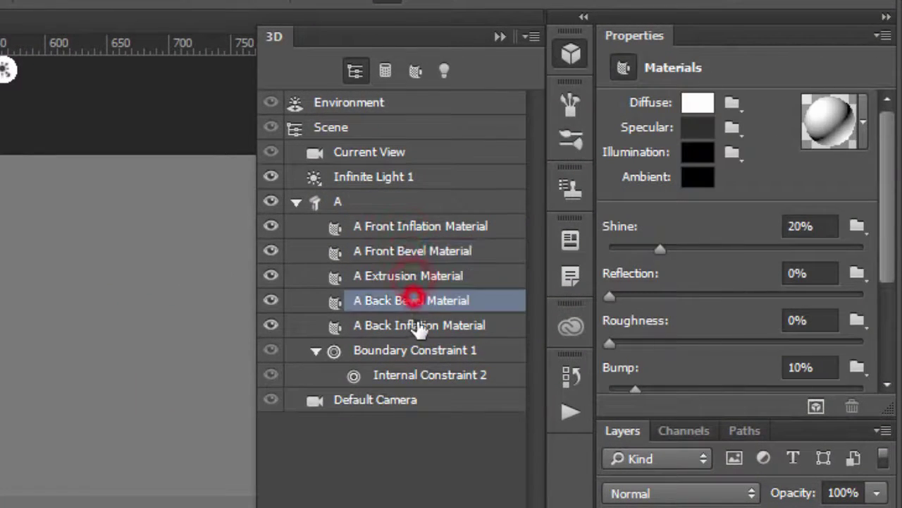
click(419, 327)
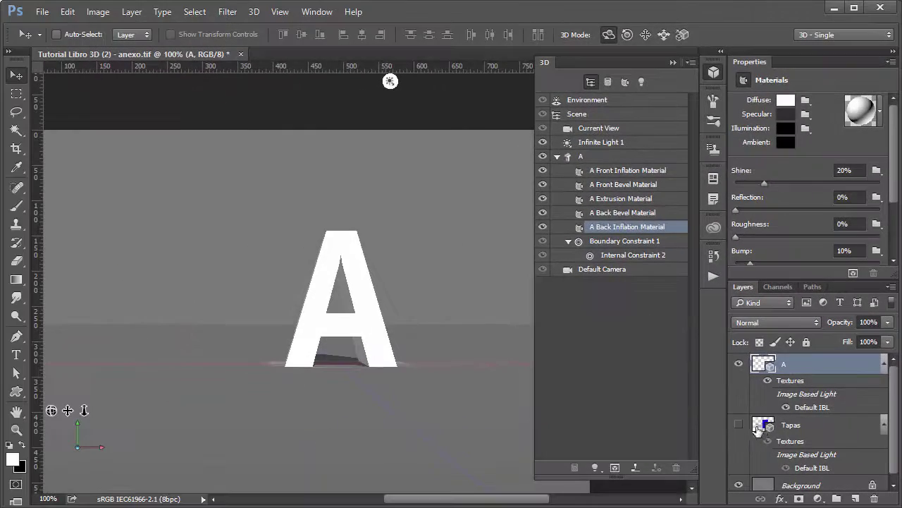
- Show and select only the Tapas layer to compare its materials, and return to showing only the A layer
click(738, 424)
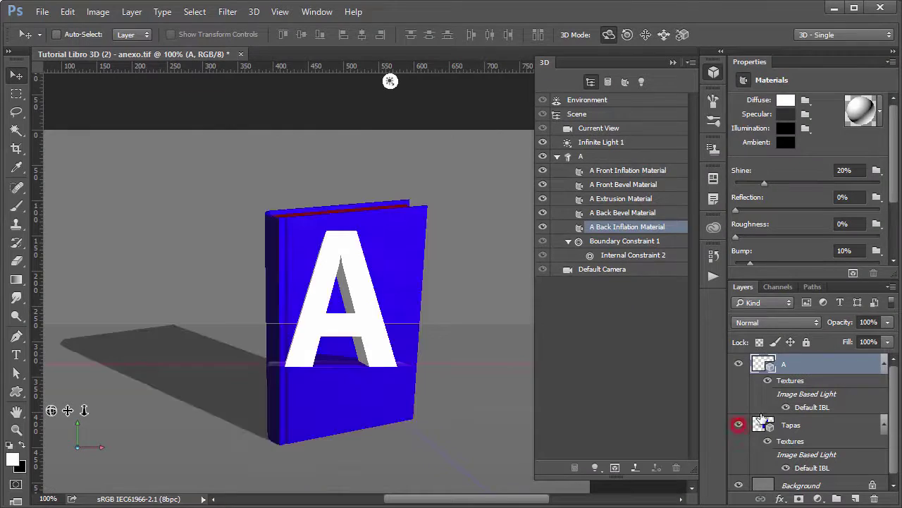
click(738, 364)
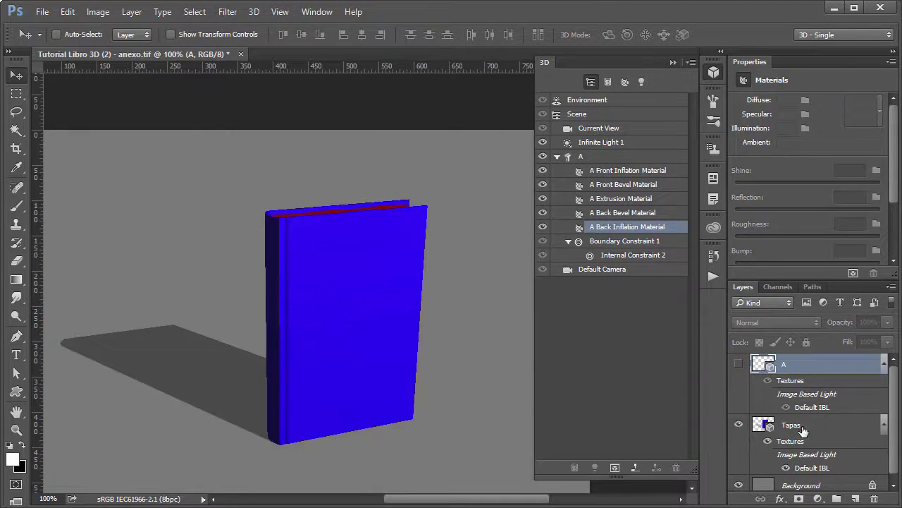
click(802, 427)
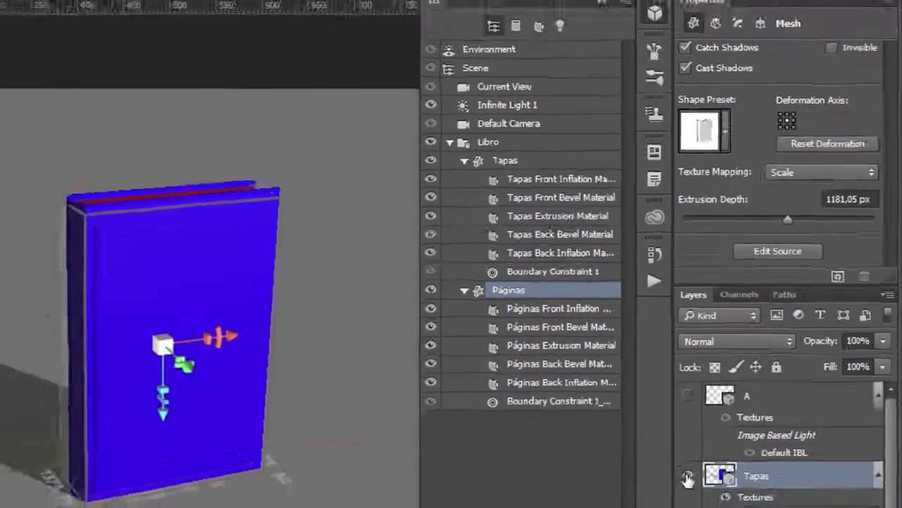
click(688, 477)
click(747, 395)
click(688, 396)
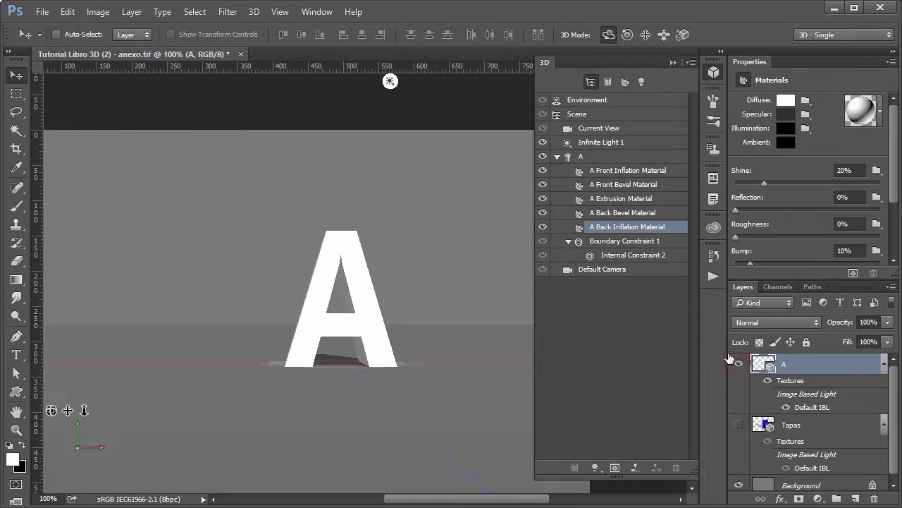
- Orbit the camera to reveal the letter's extruded side and review each of its five materials again
drag(52, 411, 469, 277)
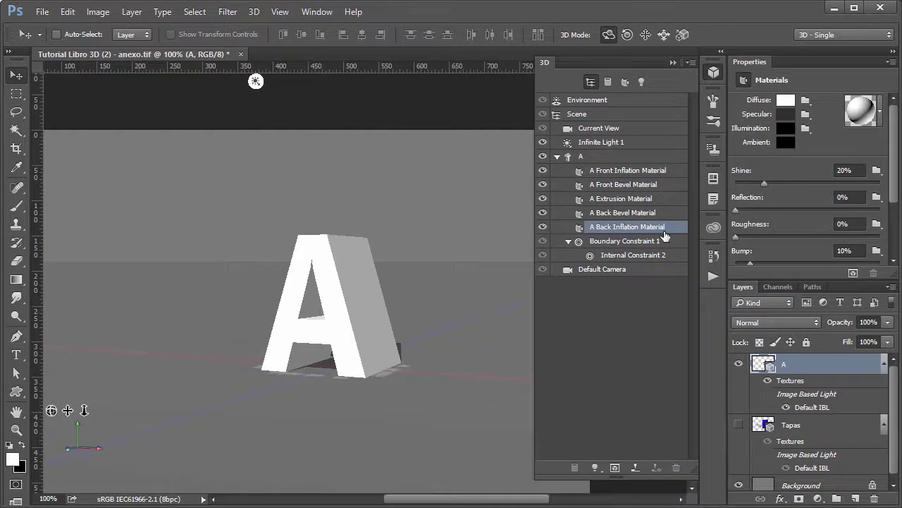
click(637, 171)
click(635, 183)
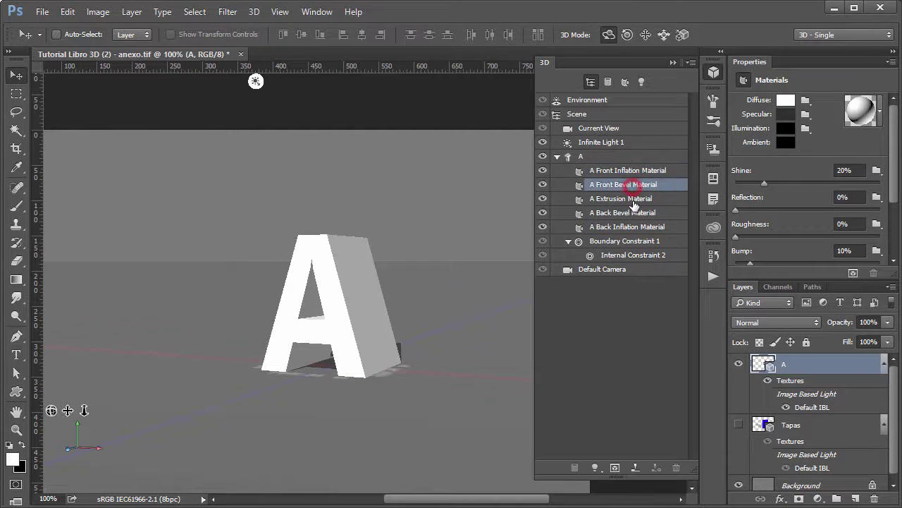
click(632, 198)
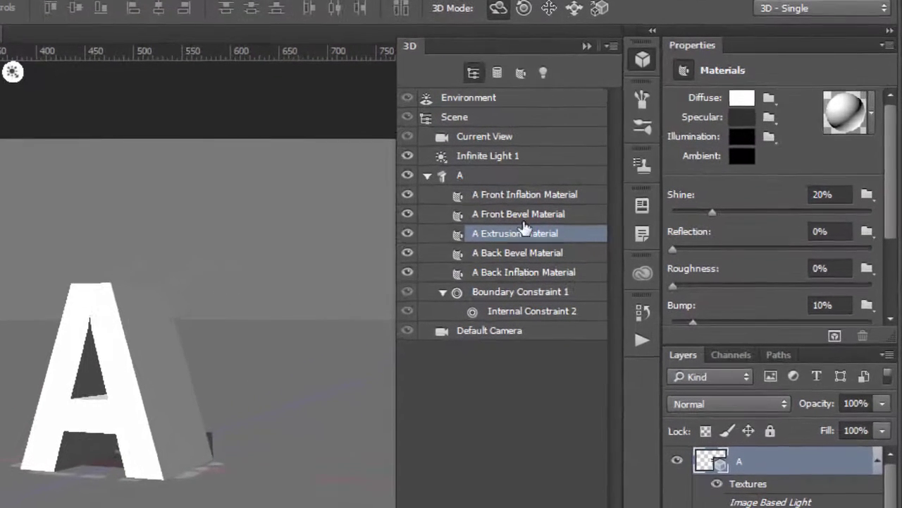
click(624, 212)
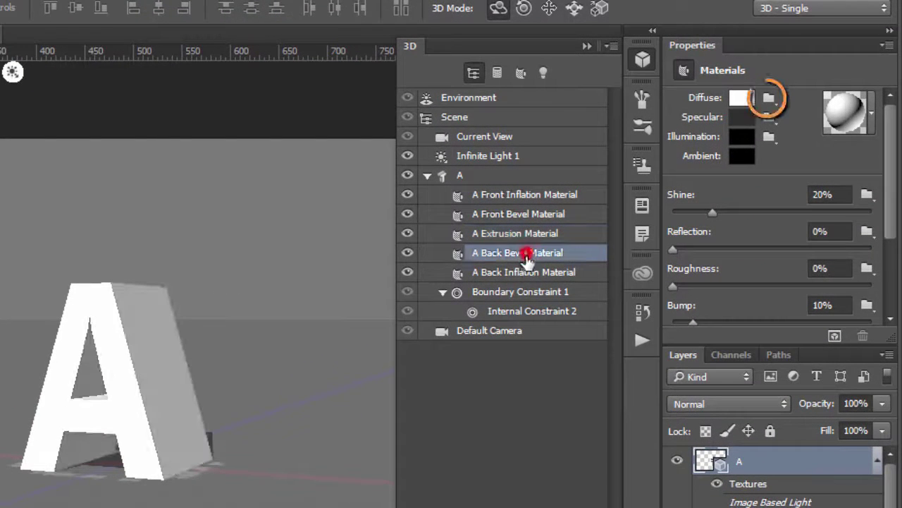
click(526, 275)
- Create a new 681 x 145 px diffuse texture for A Front Inflation Material, and remove it again
click(547, 193)
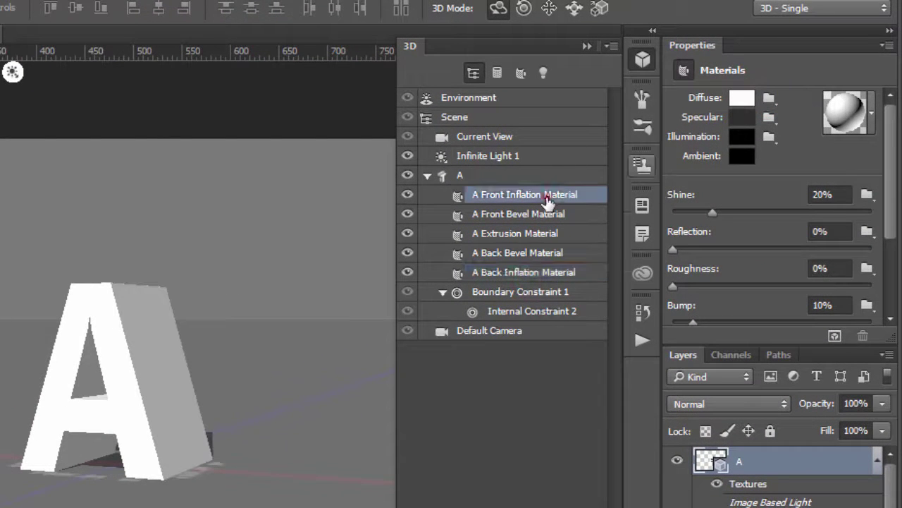
click(770, 97)
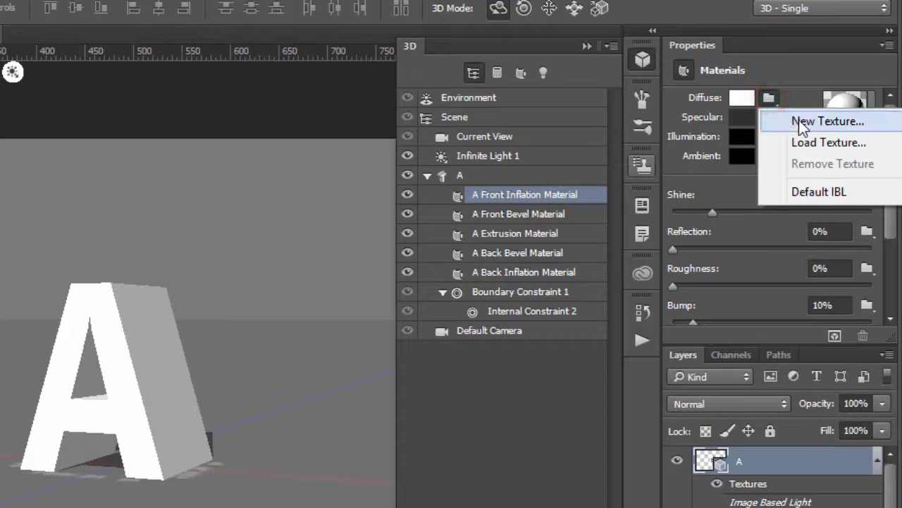
click(795, 125)
click(657, 127)
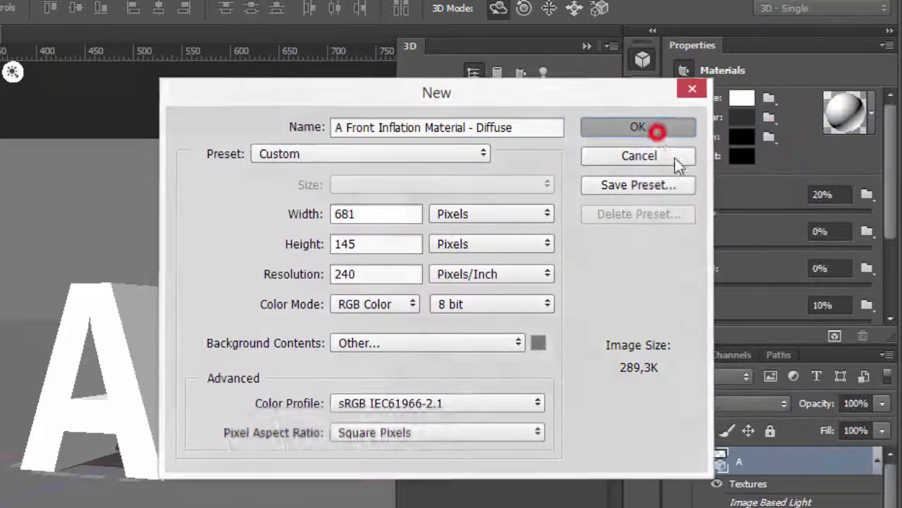
click(768, 97)
click(816, 214)
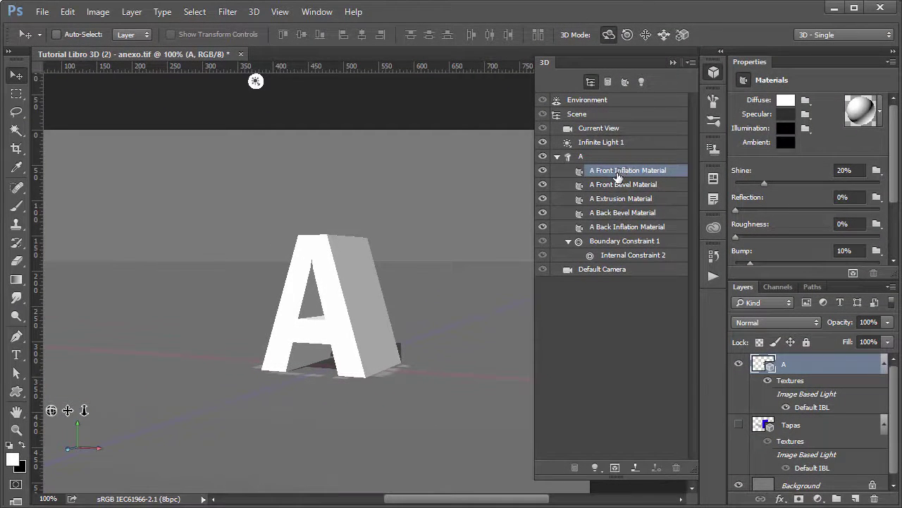
- Set the diffuse color of A Front Inflation Material to pure red (R 1, G 0, B 0)
click(785, 101)
click(761, 246)
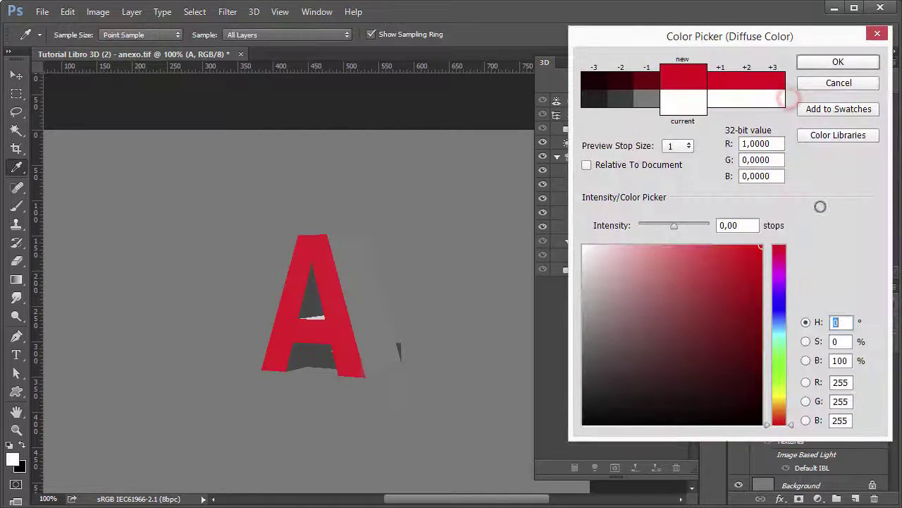
click(839, 63)
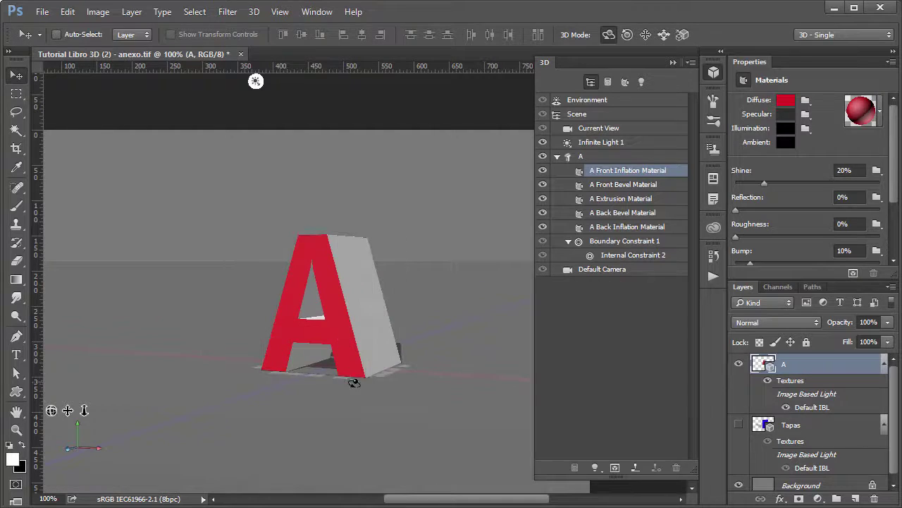
- Apply the letter A's cap settings to both front and back sides with a bevel width of 25%
click(649, 185)
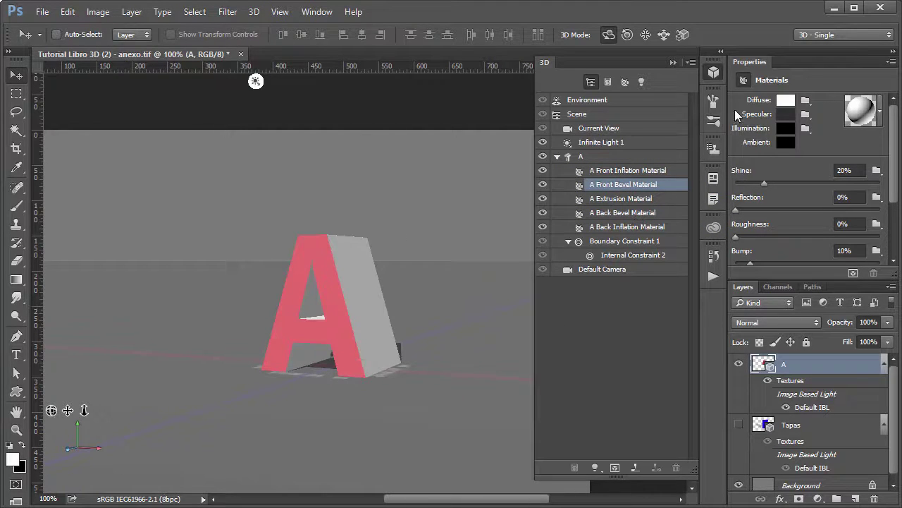
click(632, 157)
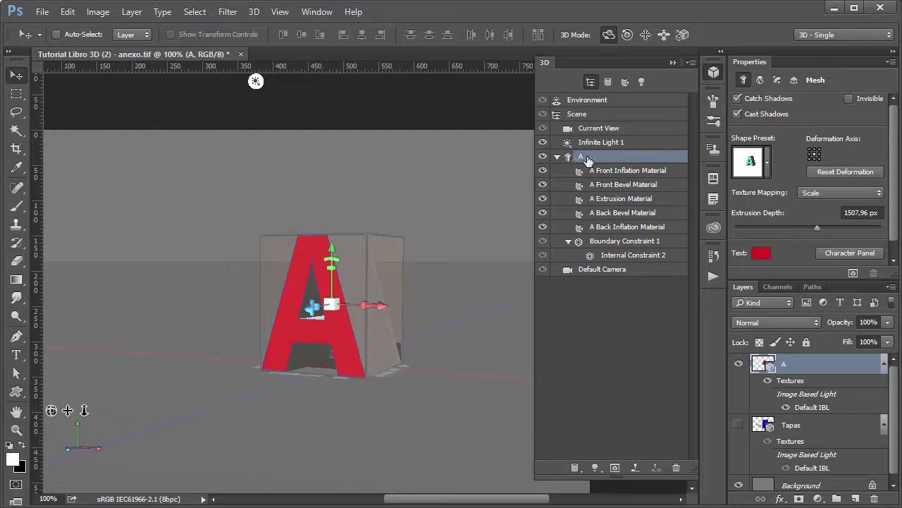
click(777, 80)
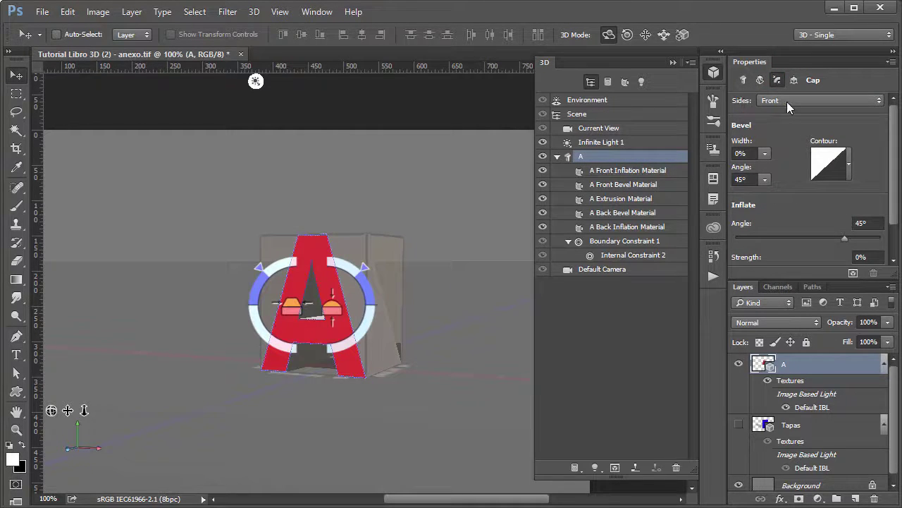
click(809, 102)
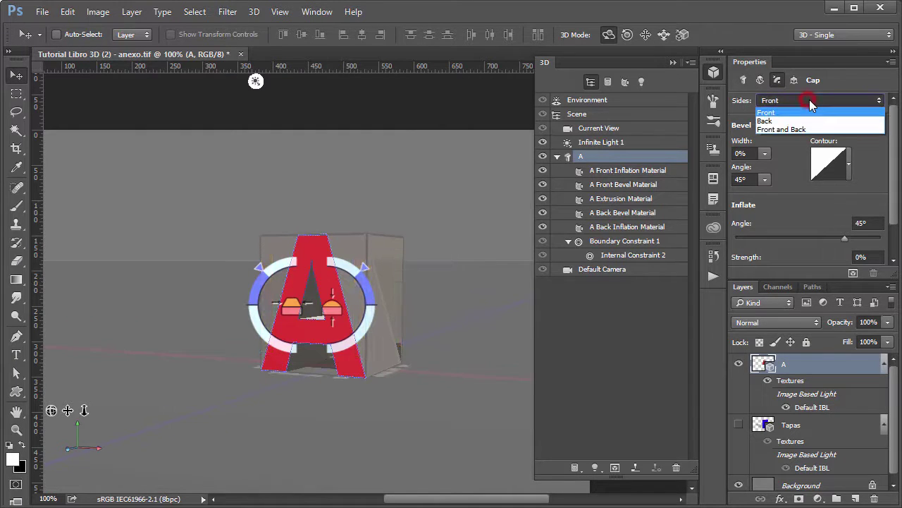
click(805, 130)
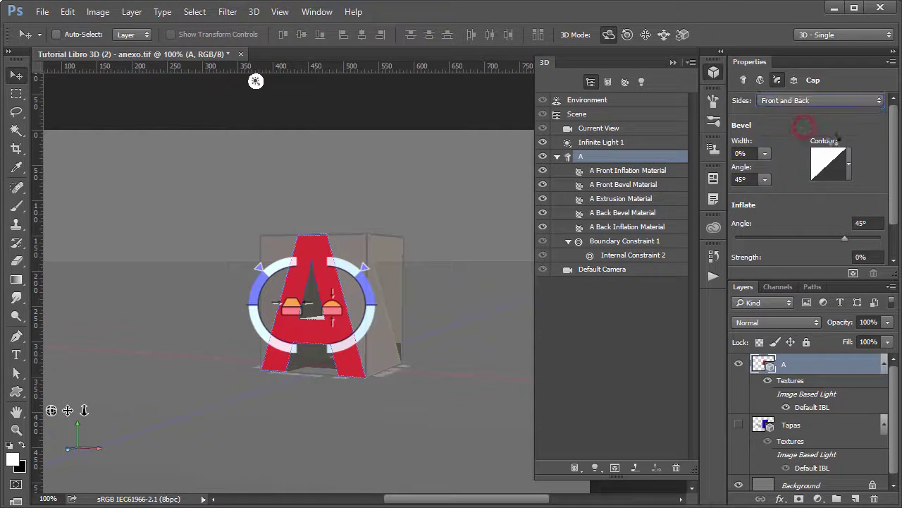
scroll(804, 211, down, 3)
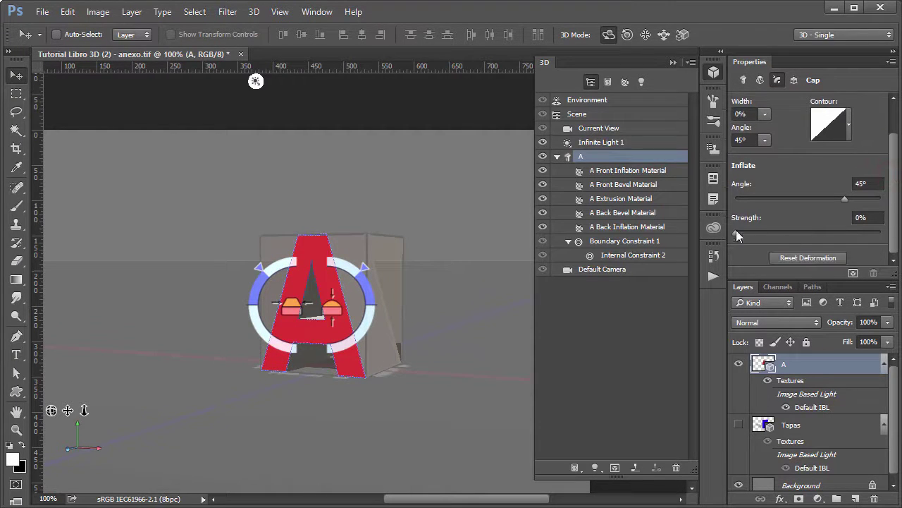
mouse_move(736, 235)
mouse_down()
mouse_move(770, 237)
mouse_move(736, 234)
mouse_up()
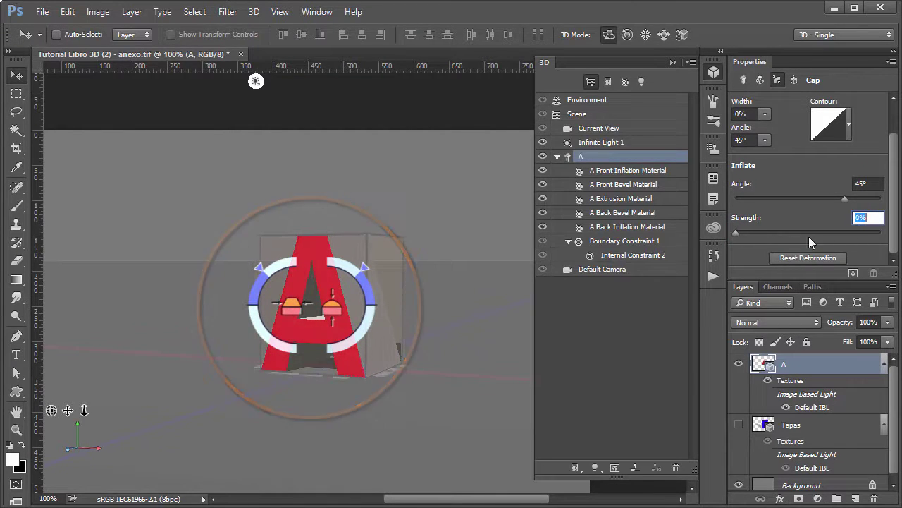
scroll(782, 127, up, 2)
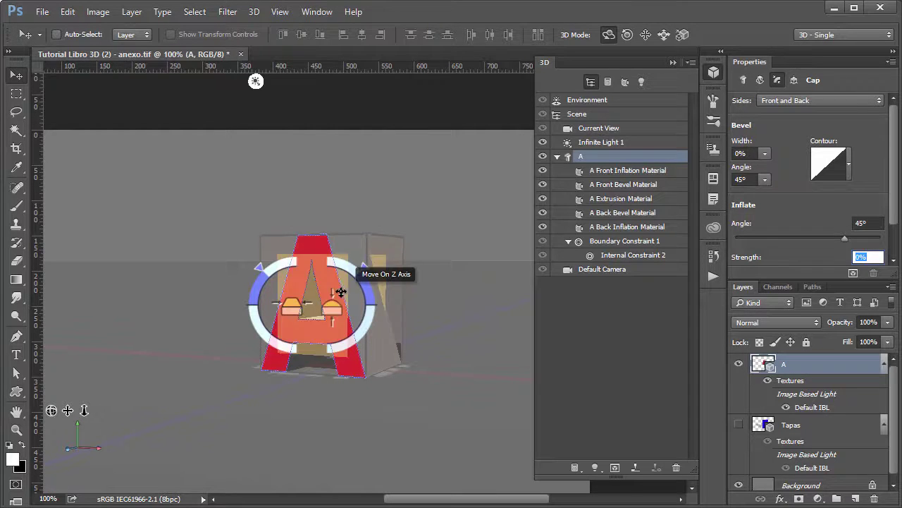
drag(742, 145, 752, 146)
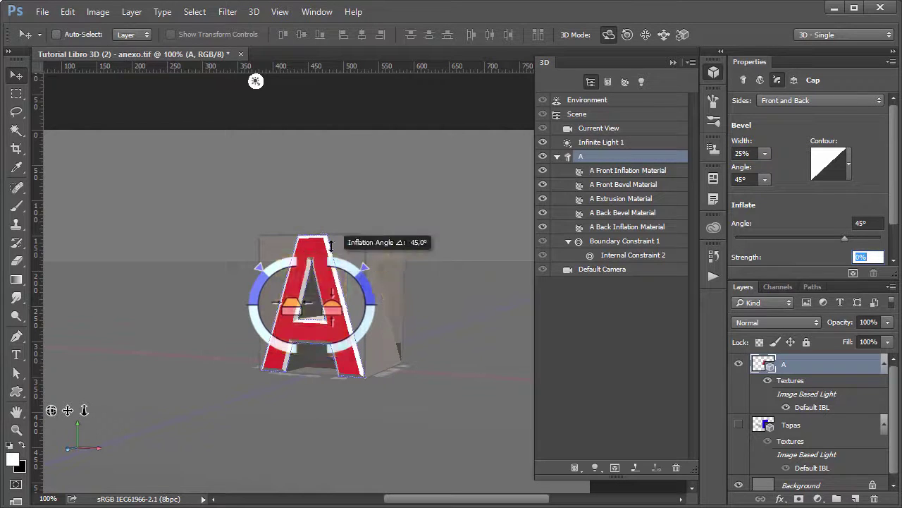
- Set the diffuse color of A Extrusion Material to a bright blue
click(630, 170)
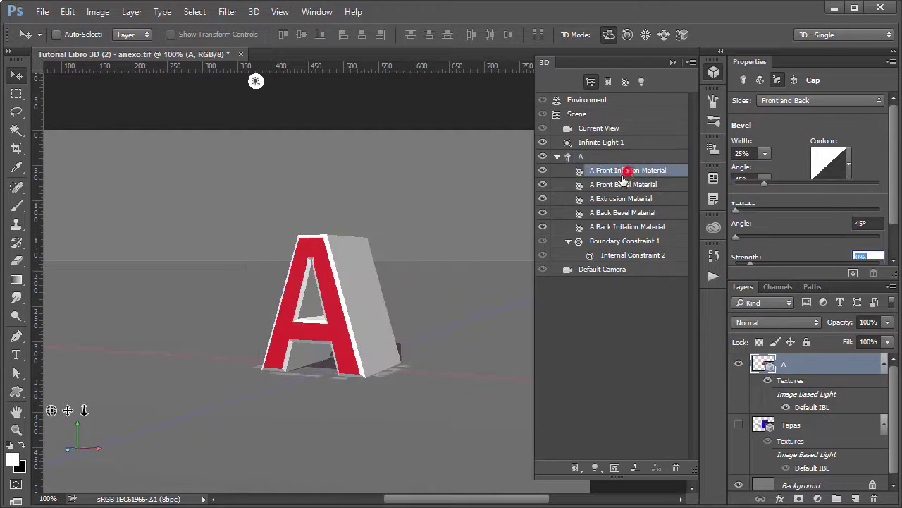
drag(101, 413, 268, 251)
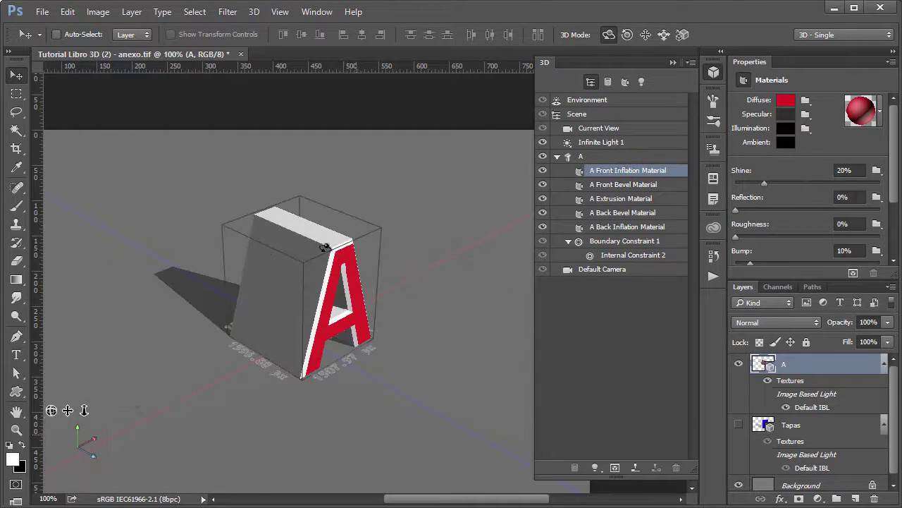
click(629, 198)
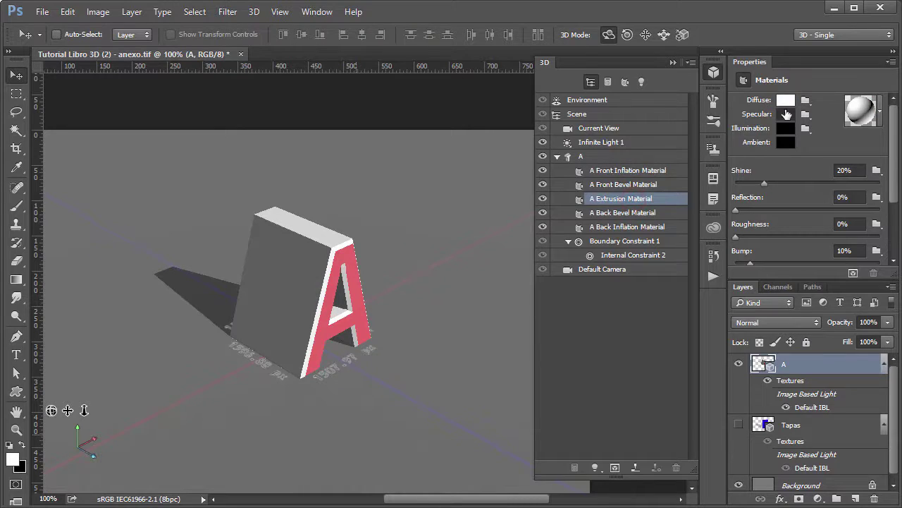
click(785, 104)
click(779, 318)
click(762, 246)
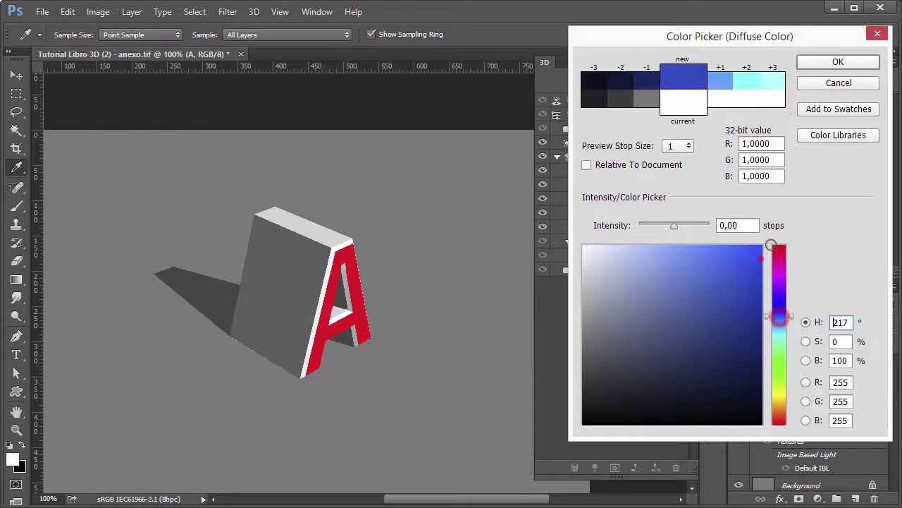
click(838, 62)
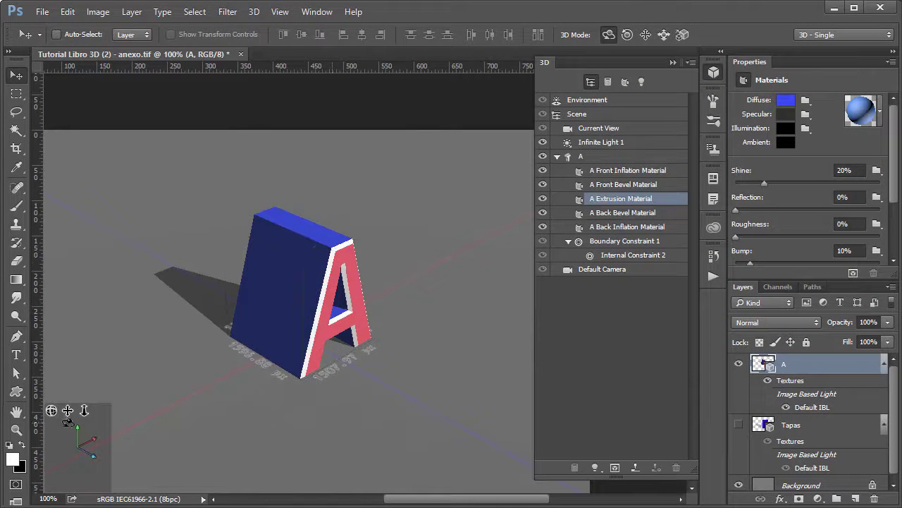
- Redirect Infinite Light 1 so that it illuminates the back face of the letter A
drag(52, 410, 52, 241)
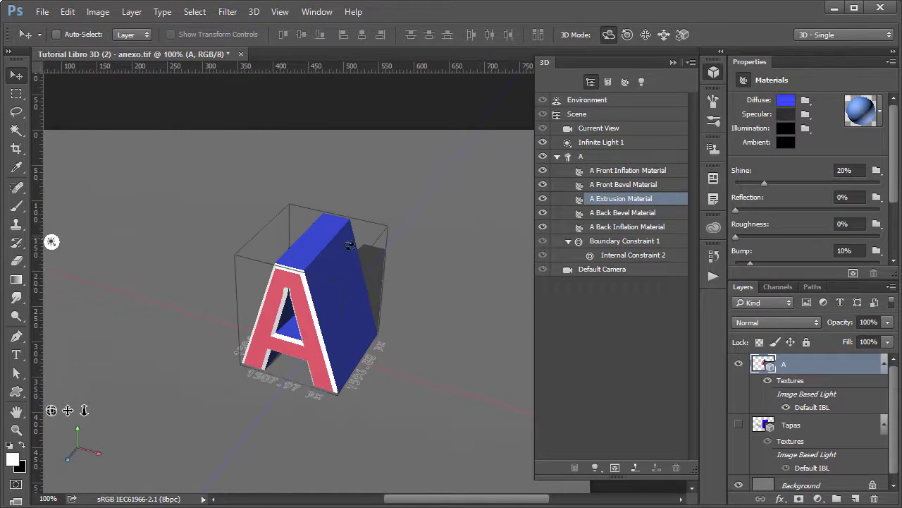
drag(52, 410, 495, 81)
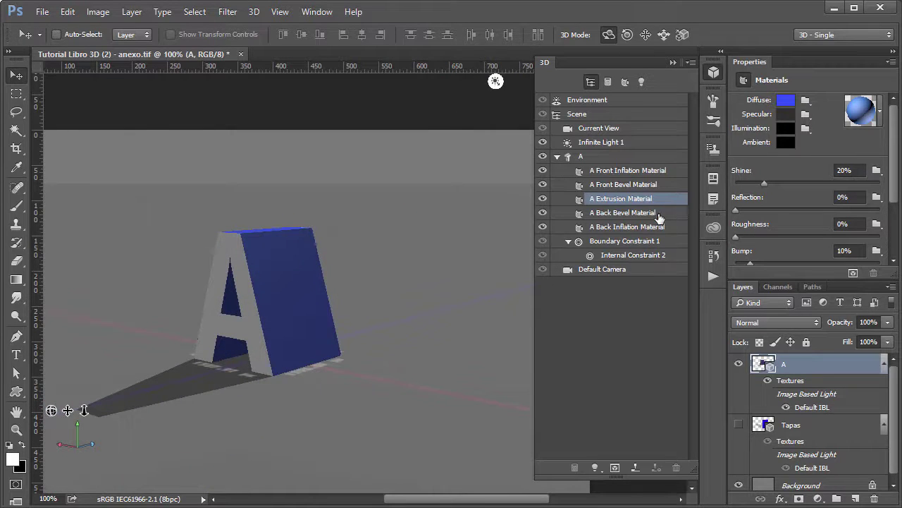
click(660, 213)
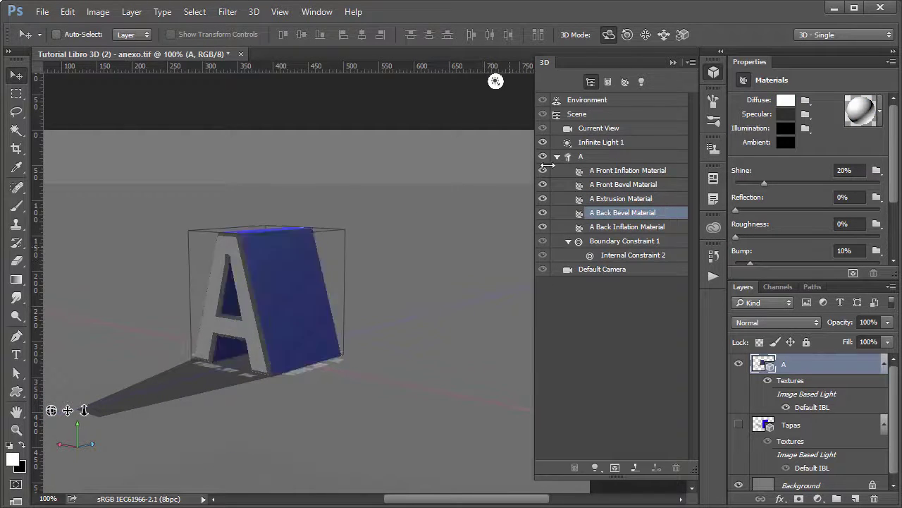
click(641, 81)
drag(243, 243, 246, 270)
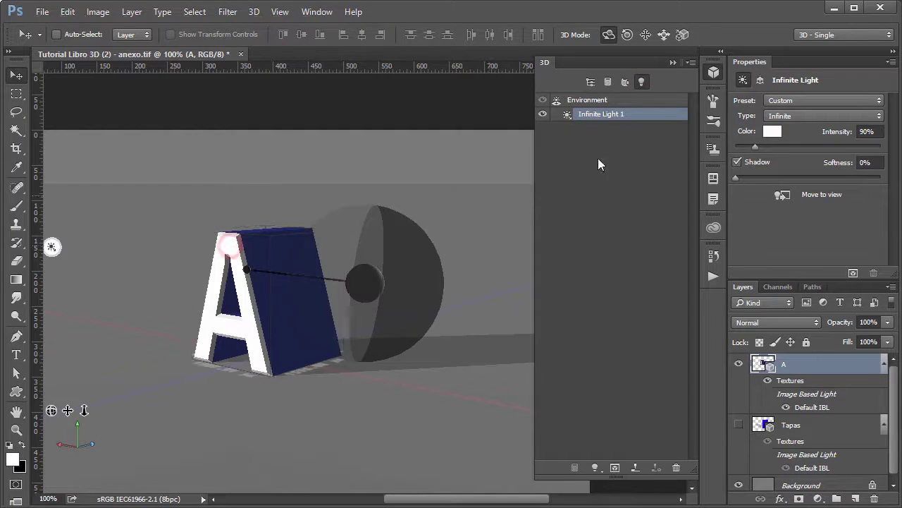
click(590, 83)
- Set the diffuse color of A Back Bevel Material to pink (R 255, G 133, B 219)
click(645, 212)
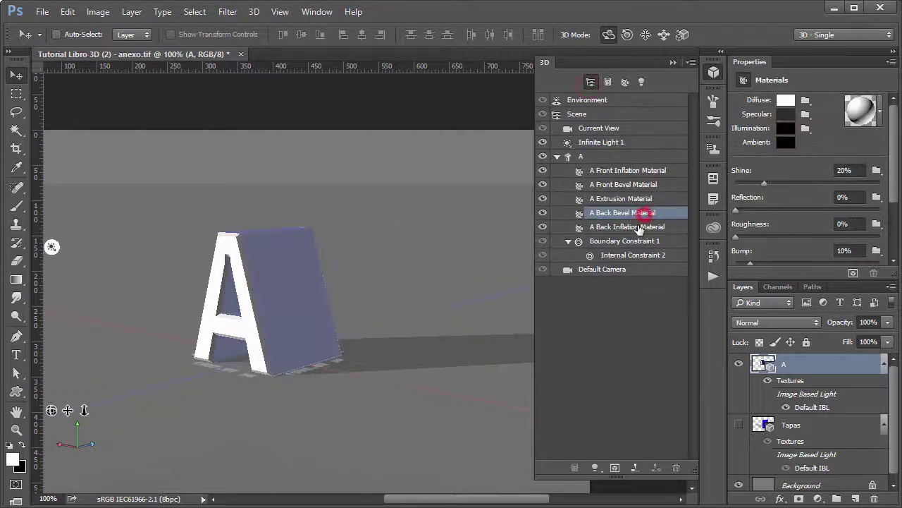
click(785, 100)
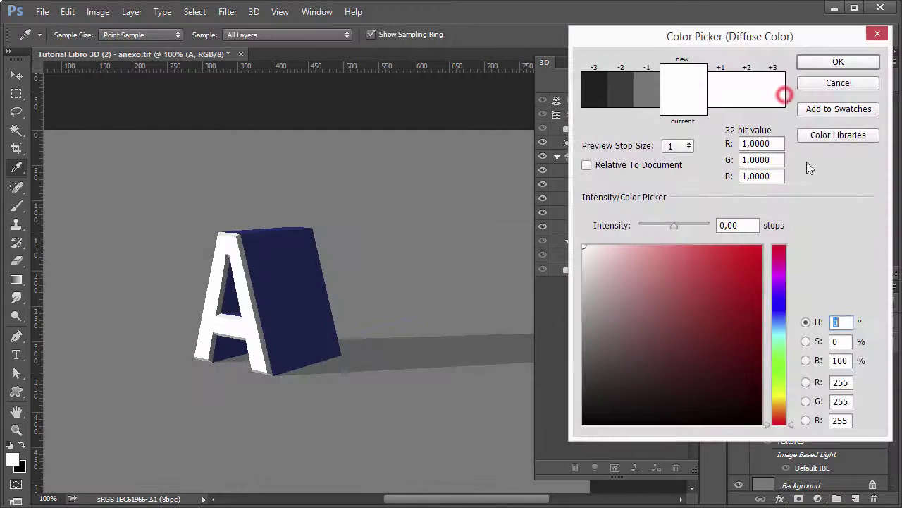
click(703, 252)
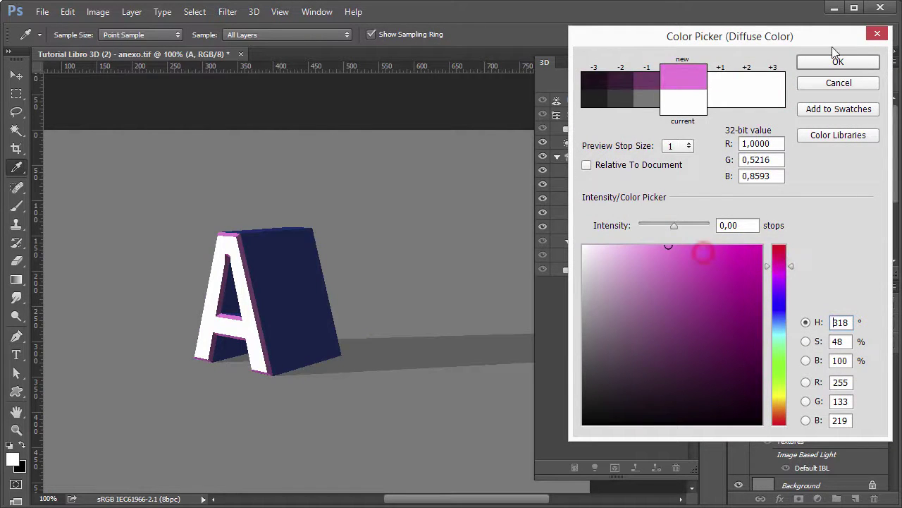
click(838, 62)
- Compare the front and back bevel materials and set the diffuse color of A Back Inflation Material to dark olive green
click(624, 184)
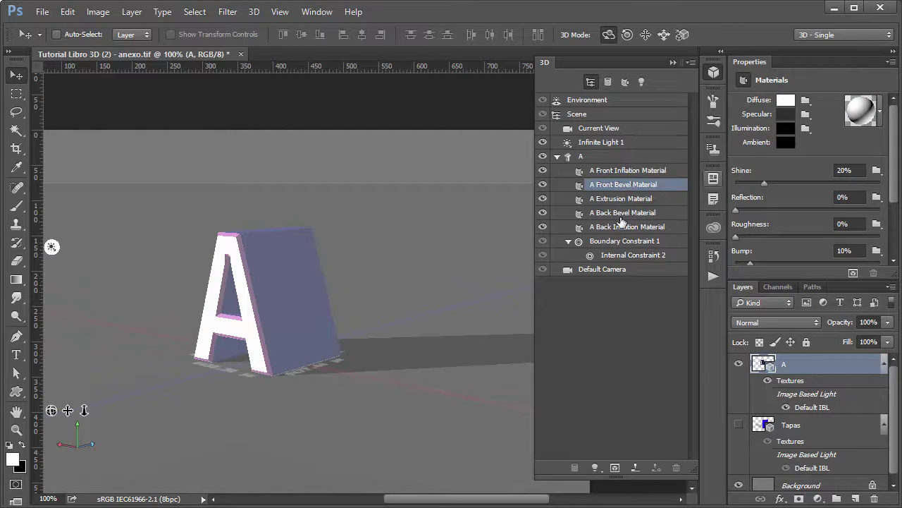
click(625, 215)
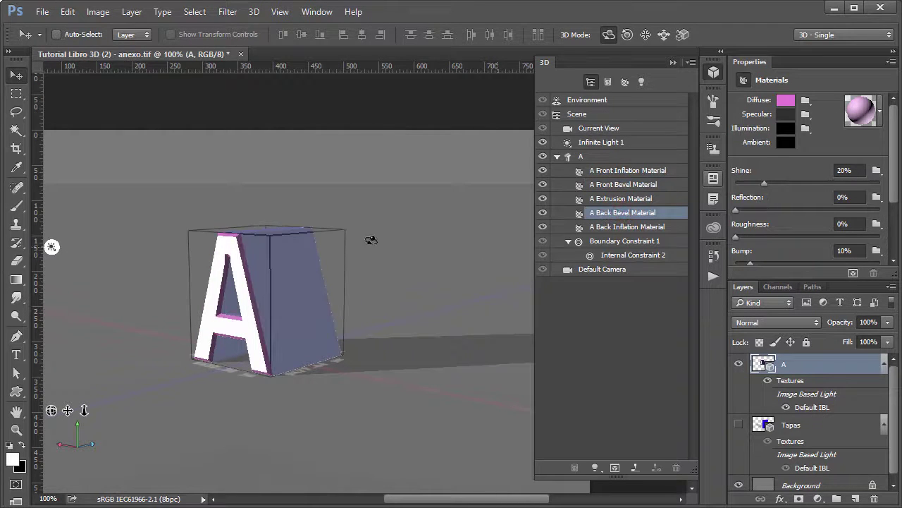
click(626, 226)
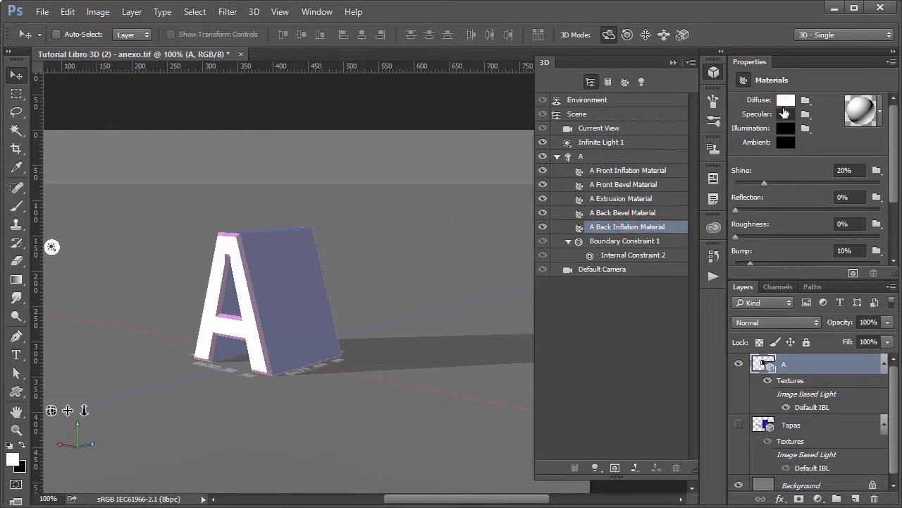
click(786, 99)
click(779, 381)
drag(749, 342, 762, 354)
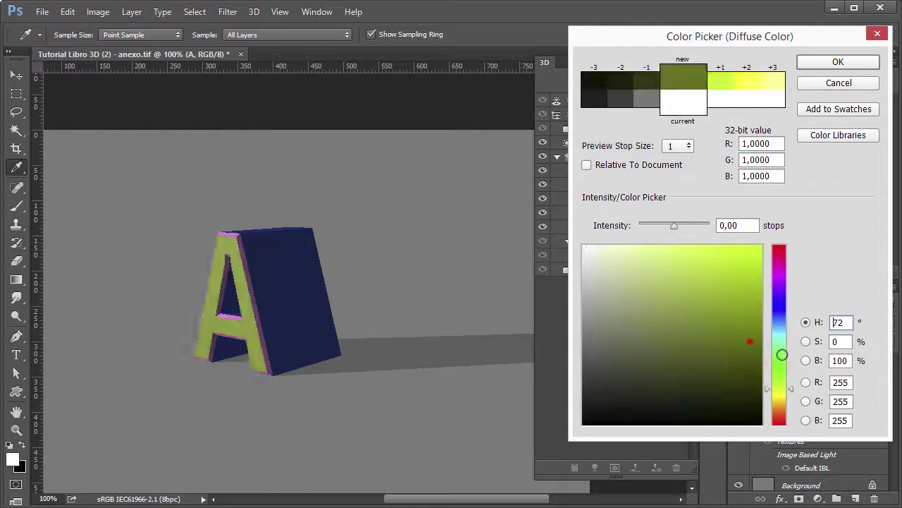
click(848, 65)
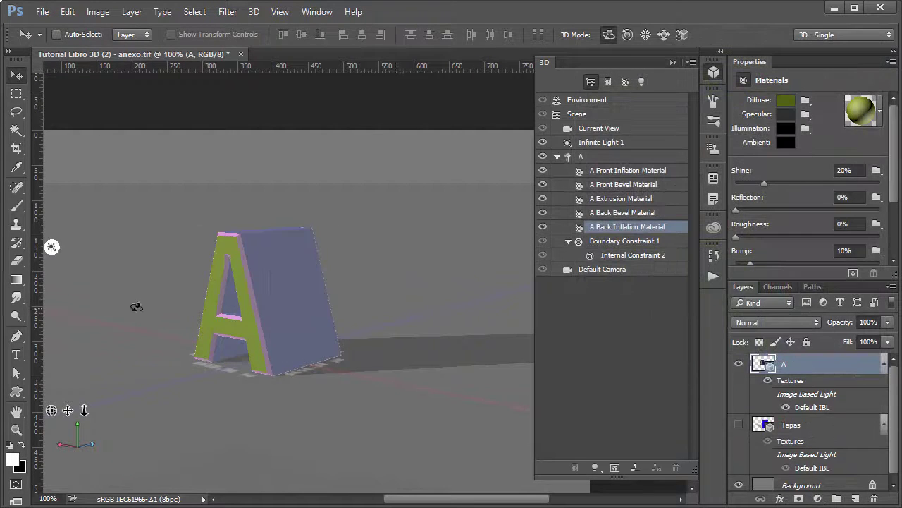
- Delete the A example layer and make the Tapas book layer visible
drag(51, 410, 377, 214)
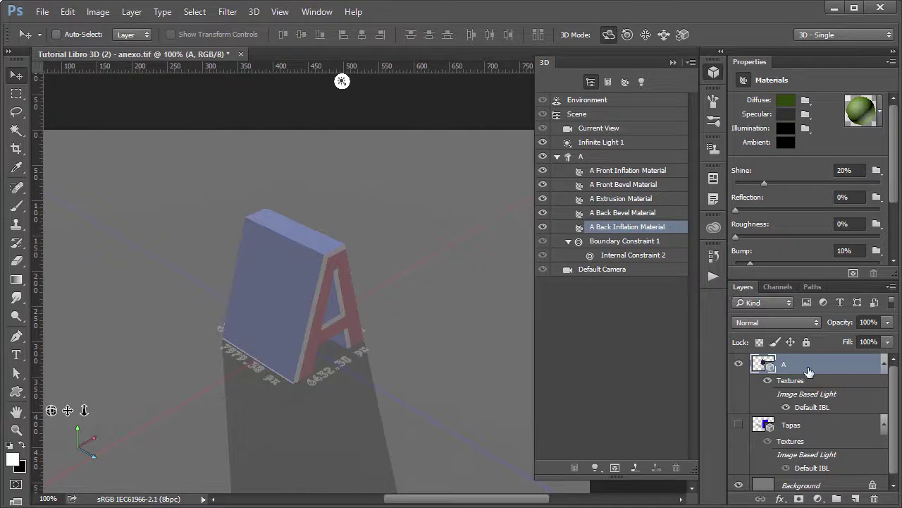
key(Delete)
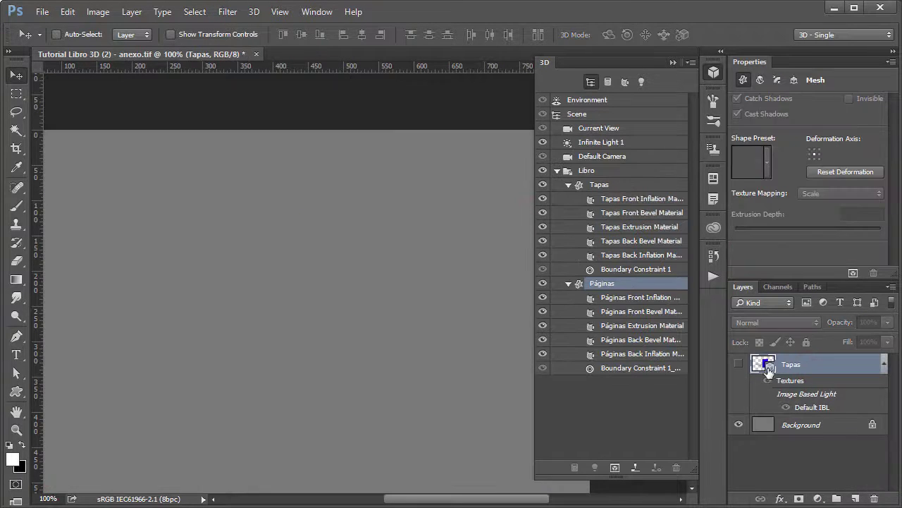
click(740, 364)
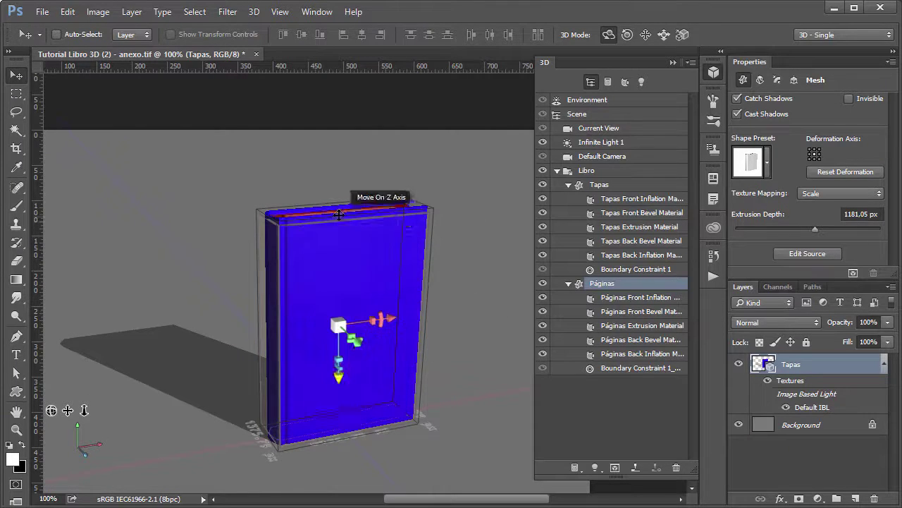
- Select the Tapas mesh of the book and hide the Páginas mesh to isolate the covers
drag(51, 410, 45, 445)
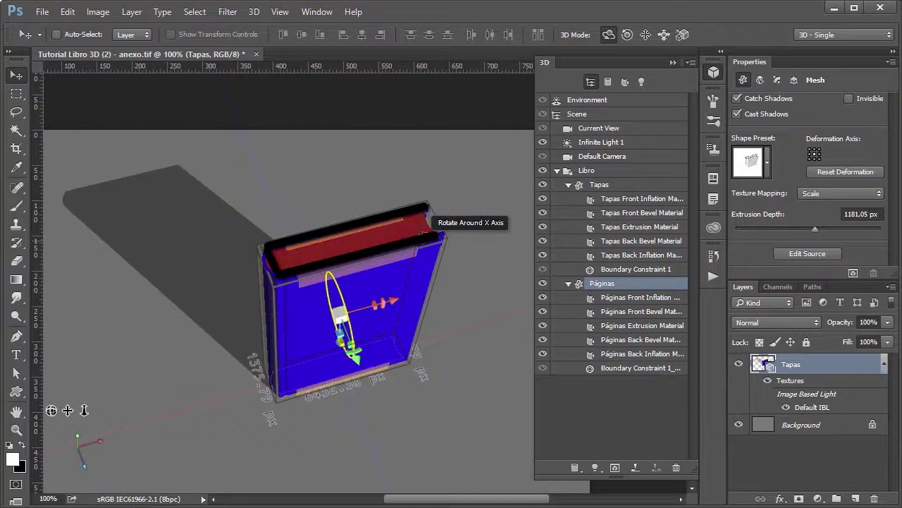
click(632, 184)
click(543, 284)
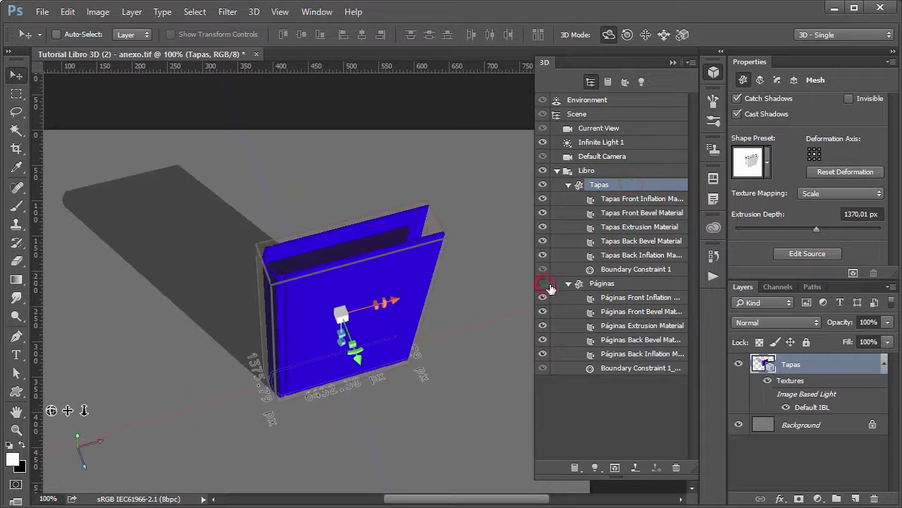
- Set the diffuse color of Tapas Front Inflation Material to black
click(629, 201)
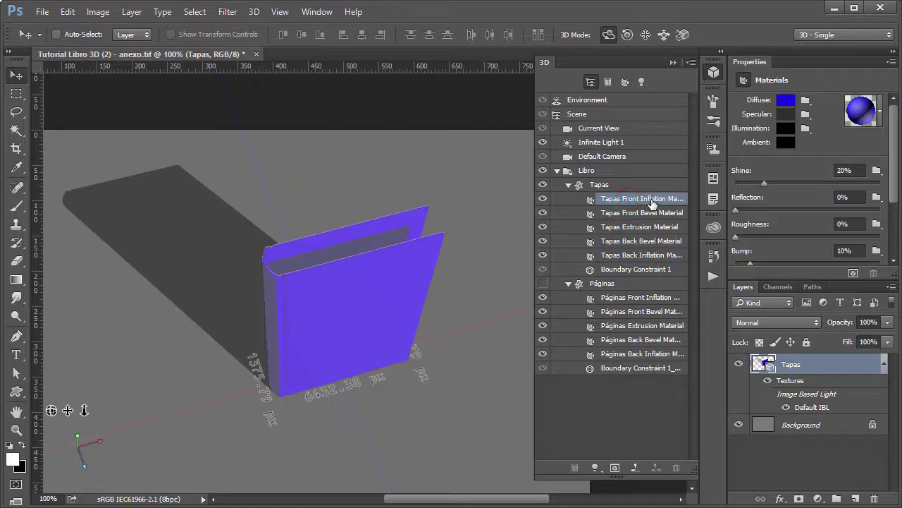
click(785, 102)
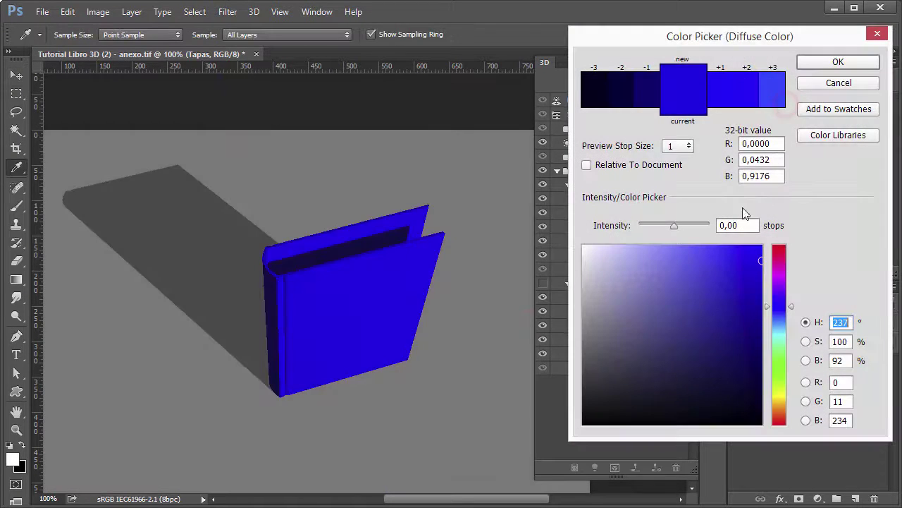
click(584, 424)
click(838, 62)
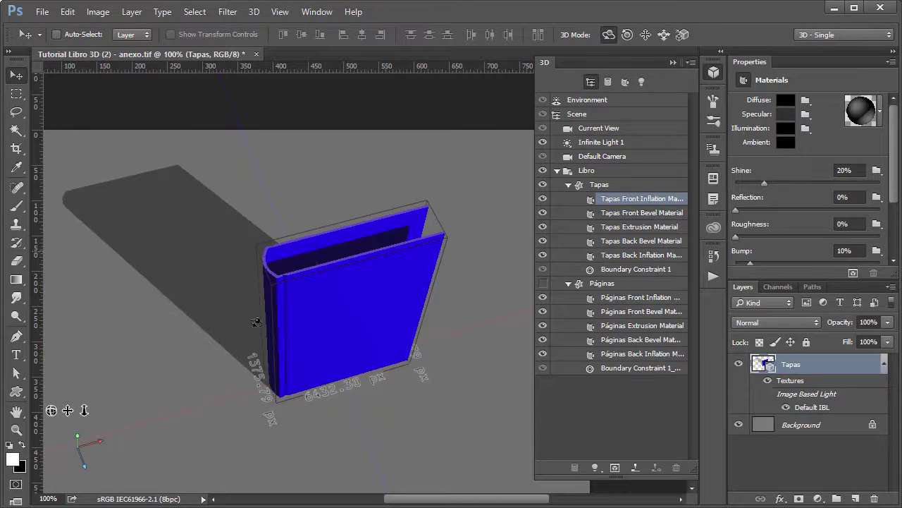
drag(51, 411, 101, 358)
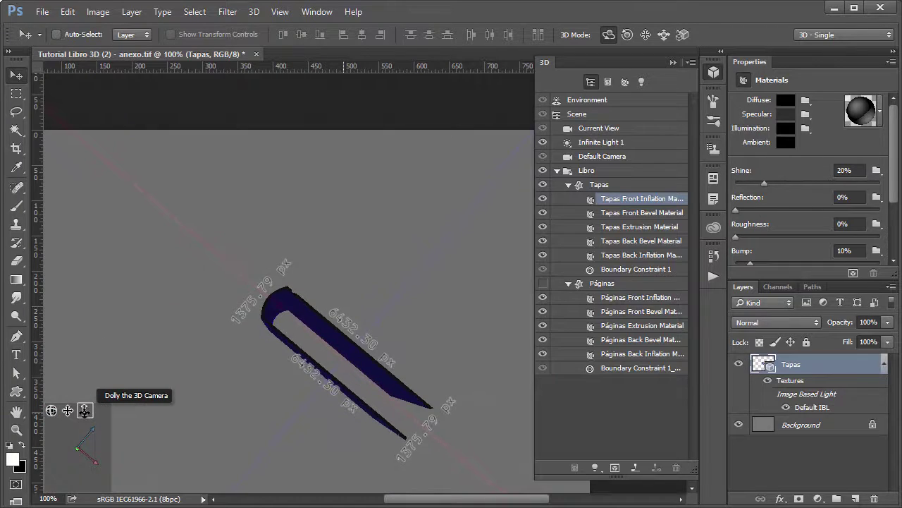
- Orbit the 3D view to examine the book's covers from the front with no layer selected
drag(84, 410, 232, 393)
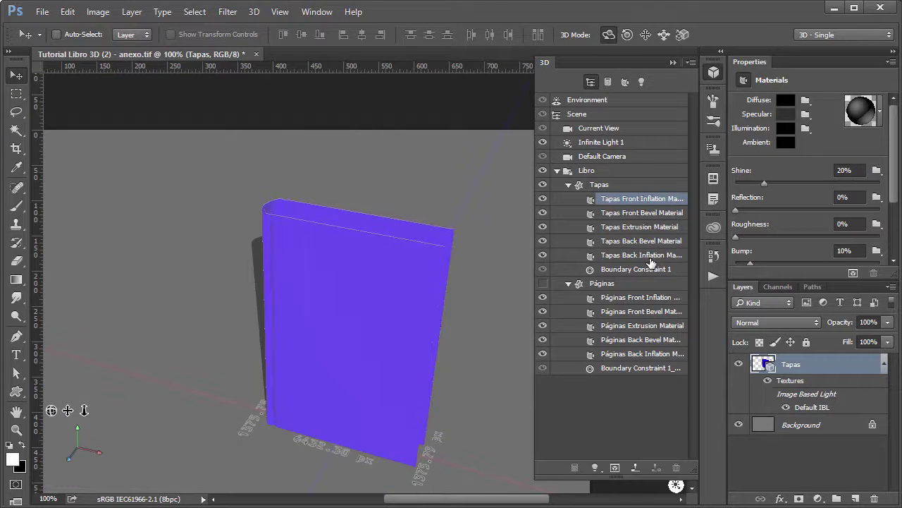
click(770, 452)
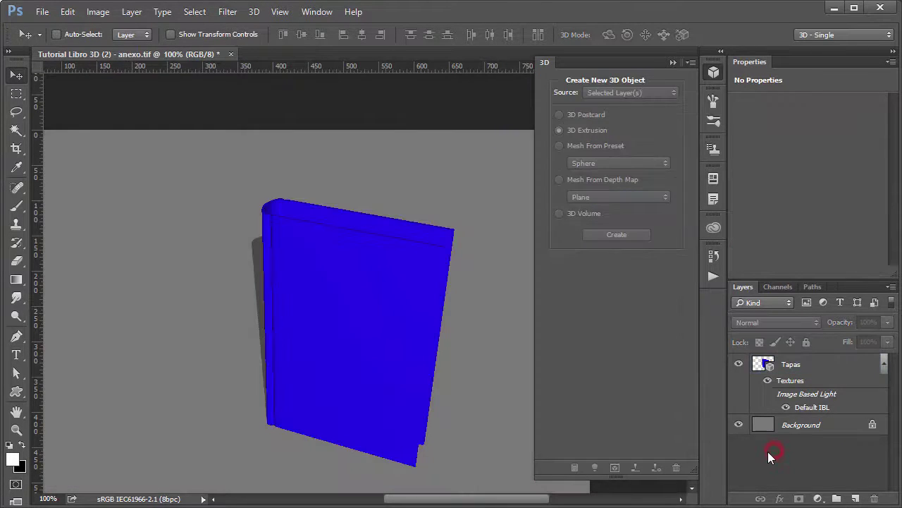
click(501, 296)
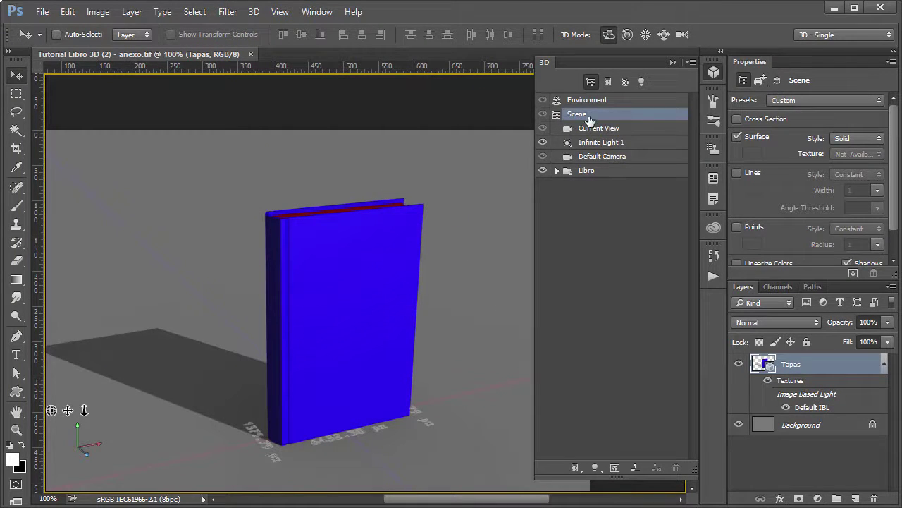
- Select the Libro group, reset its rotation so the book lies flat, and move it to the ground
click(591, 170)
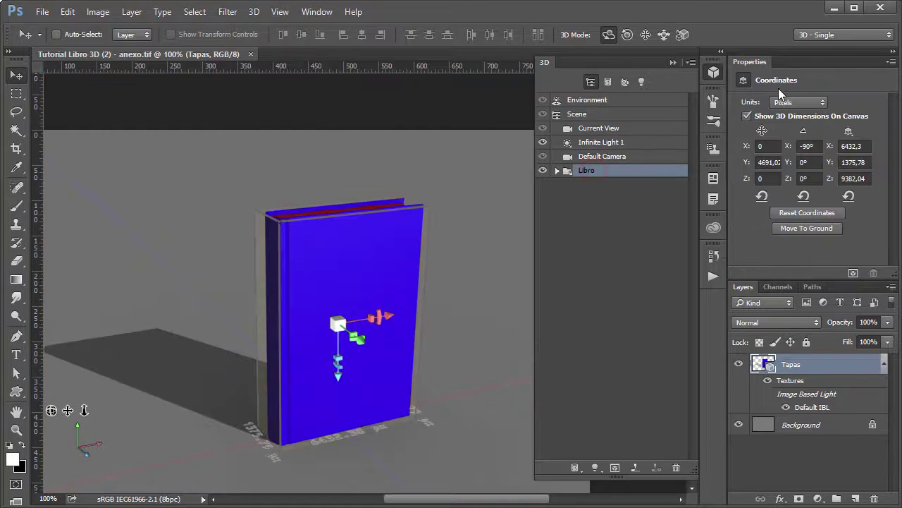
click(804, 197)
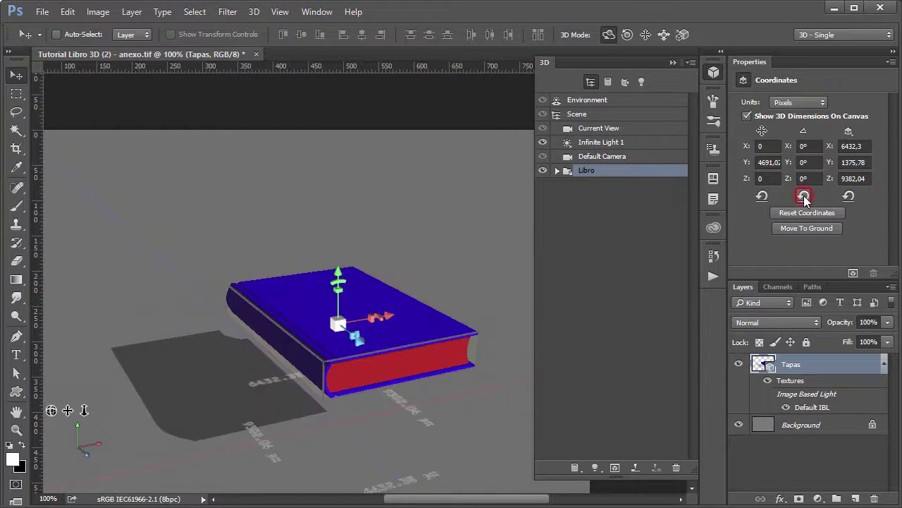
click(807, 230)
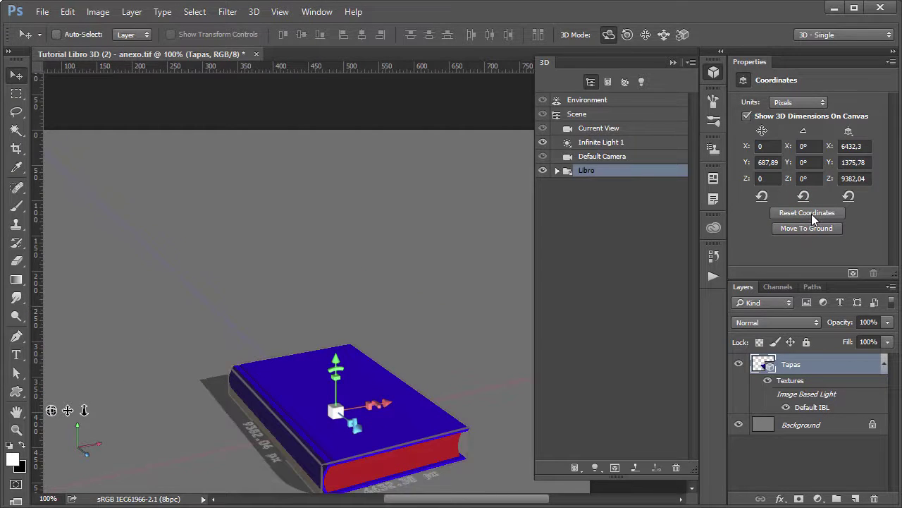
- Try resetting all of Libro's coordinates and rotating the book around the X axis to about -62.9°, undoing each change
click(811, 213)
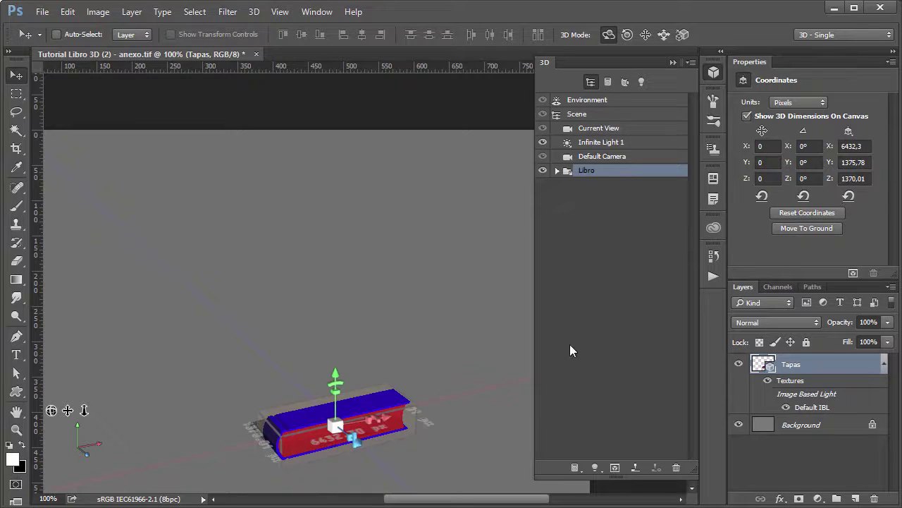
key(ctrl+z)
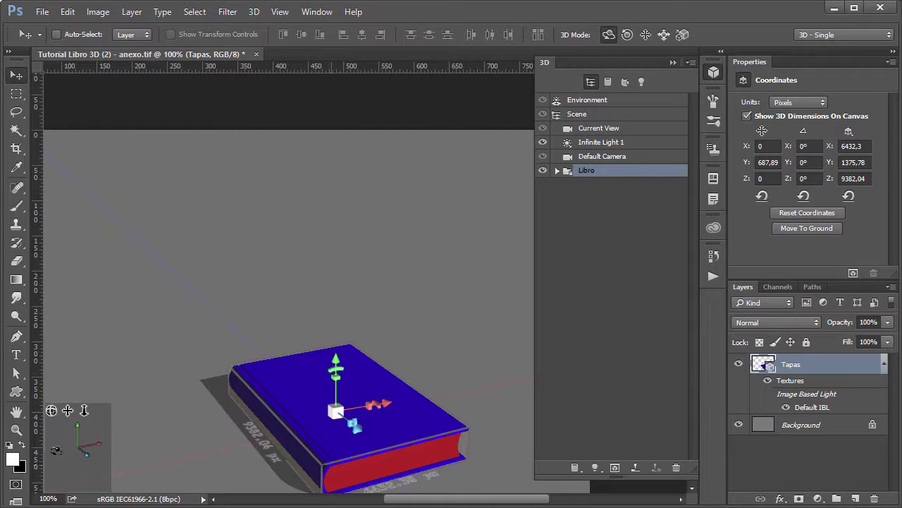
drag(67, 415, 65, 389)
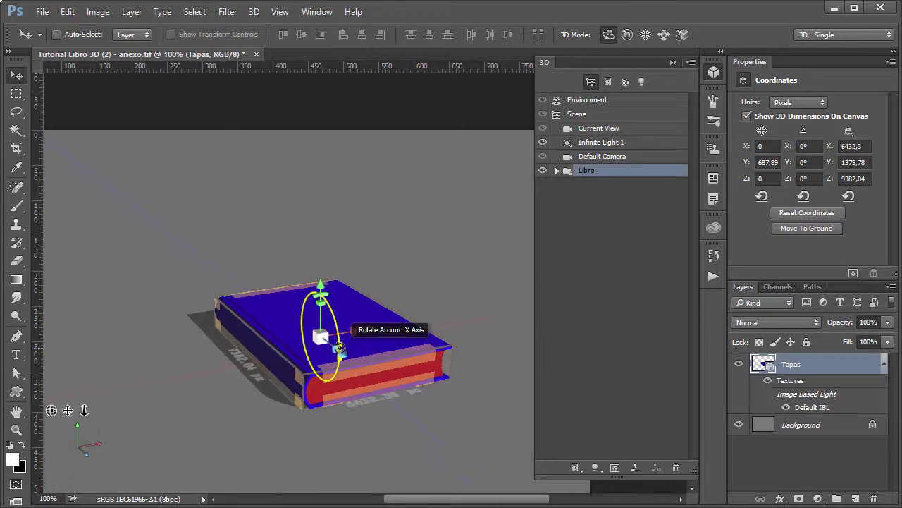
mouse_move(341, 342)
mouse_down()
mouse_move(328, 353)
mouse_move(331, 416)
mouse_move(325, 373)
mouse_move(304, 434)
mouse_move(316, 449)
mouse_move(304, 448)
mouse_move(306, 492)
mouse_move(293, 482)
mouse_up()
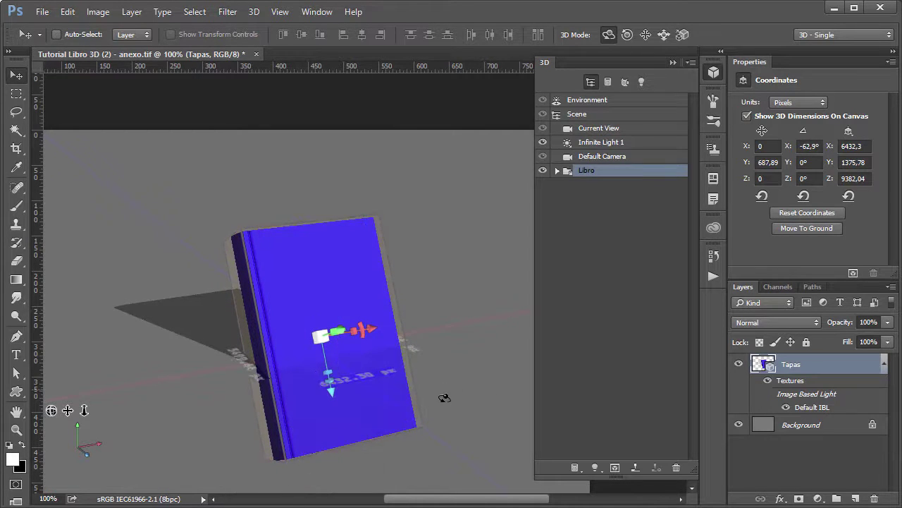
key(ctrl+z)
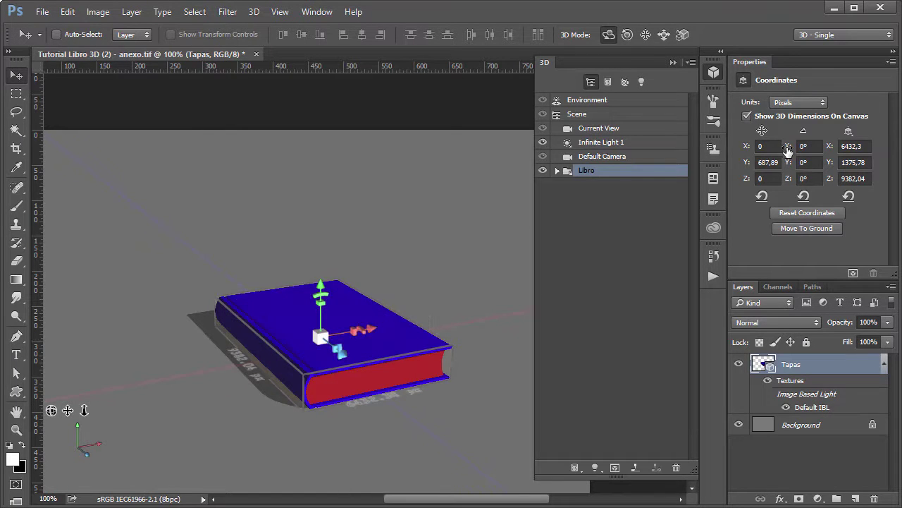
- Try out the X, Y and Z rotation values of the Libro group and return the rotation to 0°
drag(787, 150, 744, 181)
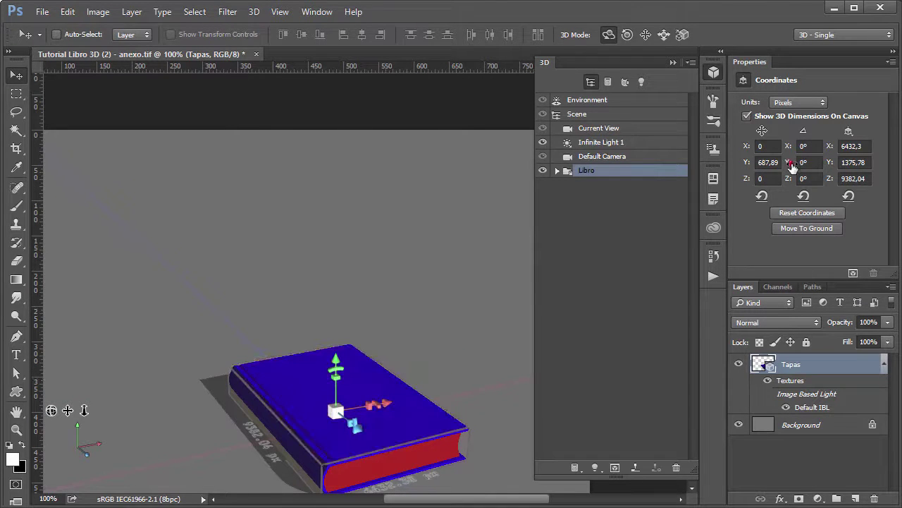
drag(787, 162, 832, 186)
text(0)
key(Return)
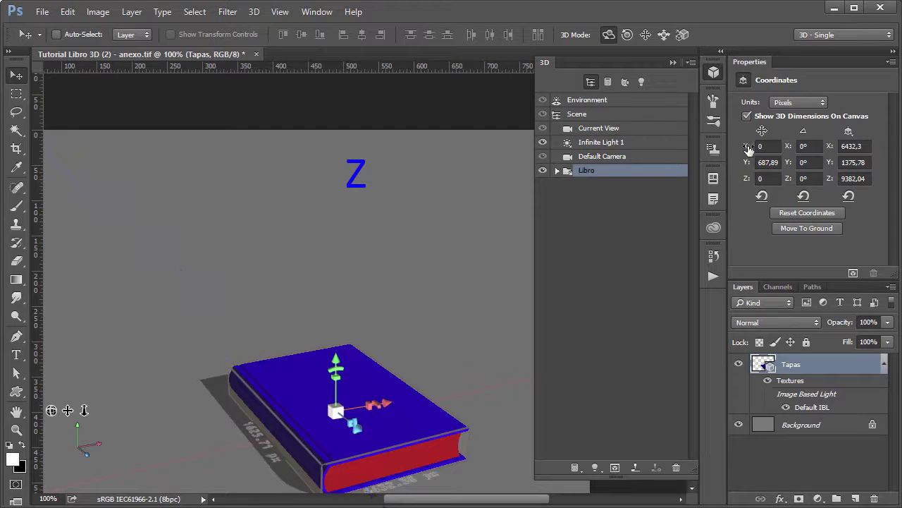
- Shift the Libro group to about X 250.38, Y 960.71, Z 125.36 and stand it upright with an X rotation of 90°
drag(746, 148, 744, 179)
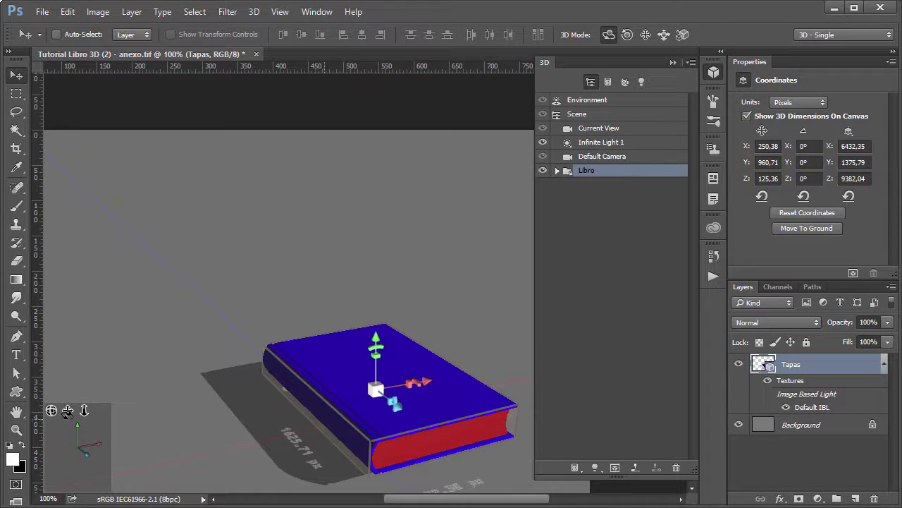
drag(68, 411, 211, 376)
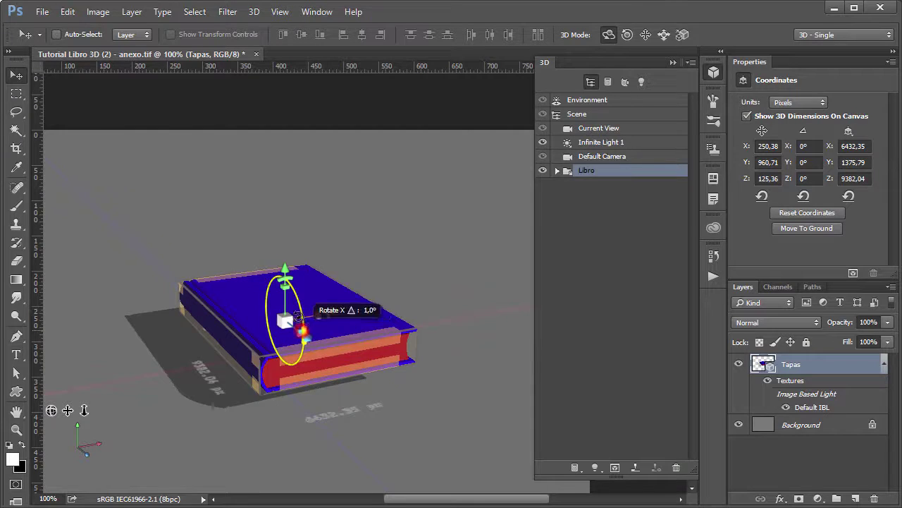
drag(299, 314, 215, 134)
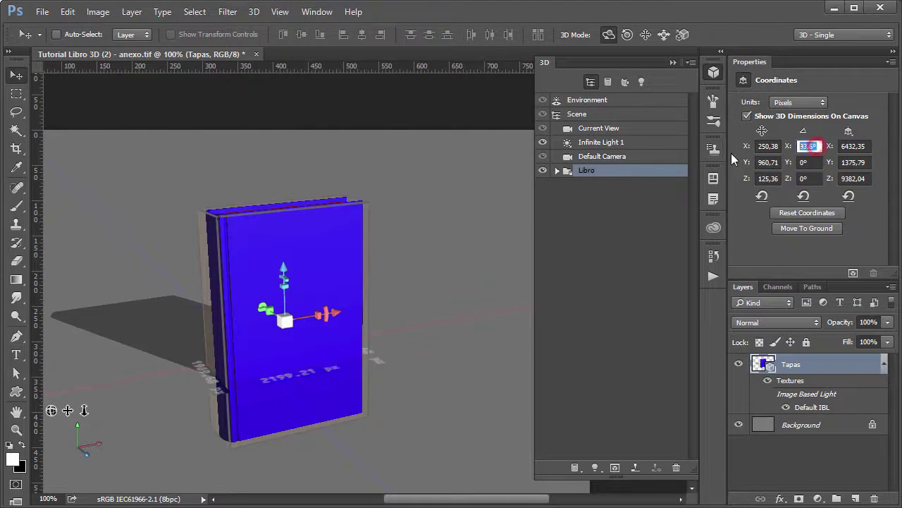
text(90)
key(Return)
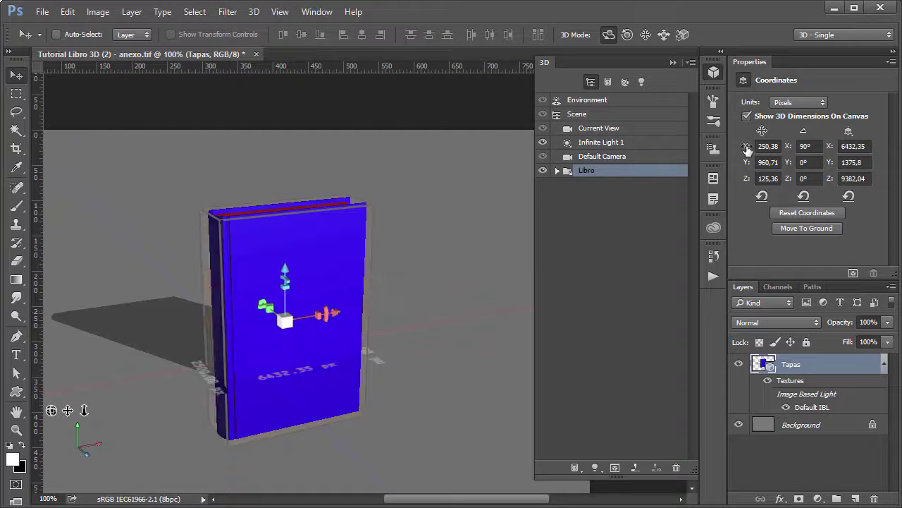
- Move the upright book along its three axes to a position of about X 1250.38, Y 1960.71, Z 1125.36
drag(748, 147, 772, 147)
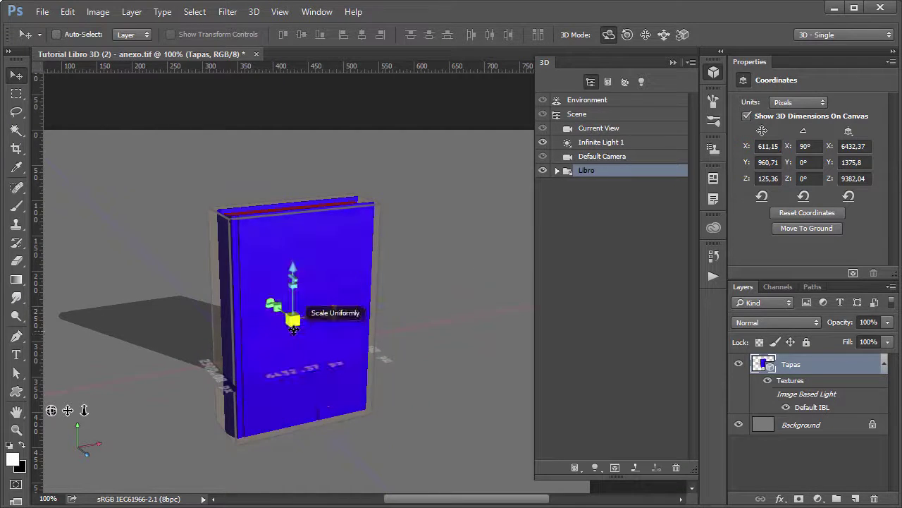
drag(313, 267, 279, 185)
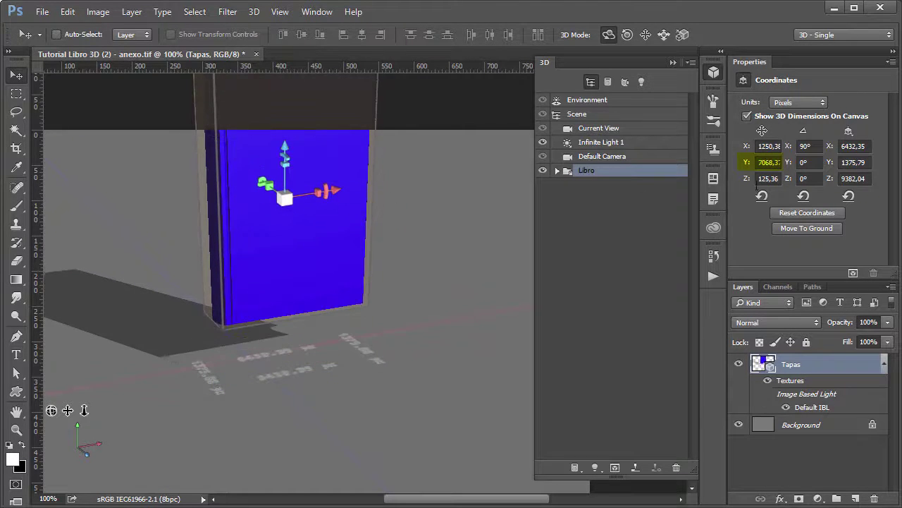
drag(736, 189, 703, 200)
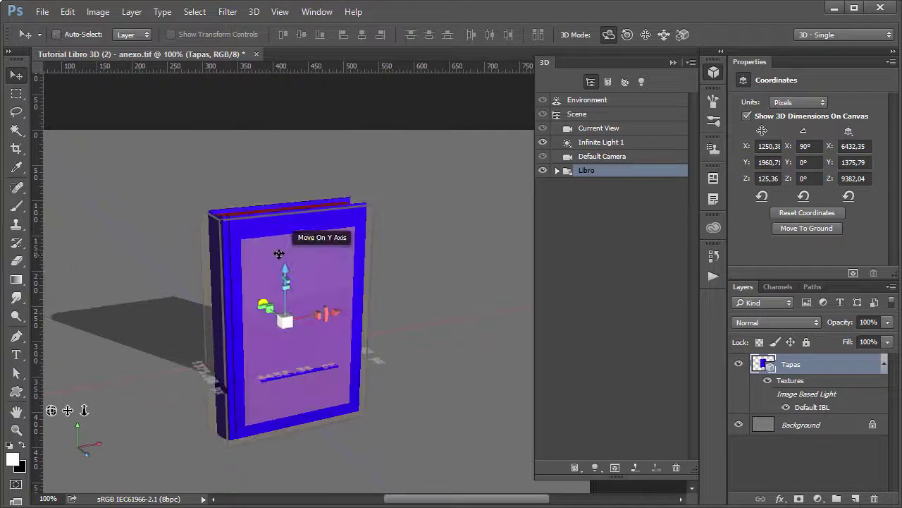
drag(259, 304, 176, 156)
key(ctrl+z)
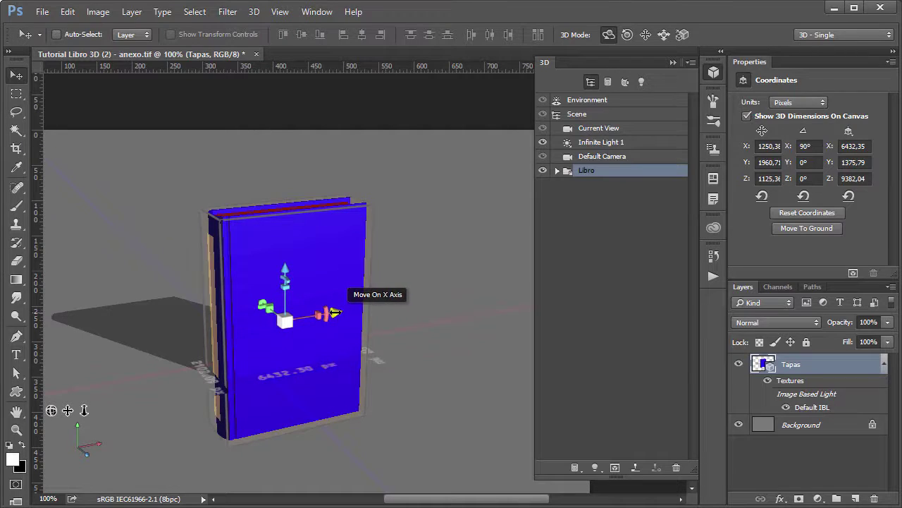
- Tilt the book to about 61.5° on X and -38.2° on Z, and reposition it at about X 710.45, Y 2499.2, Z 1900.35
drag(323, 304, 318, 262)
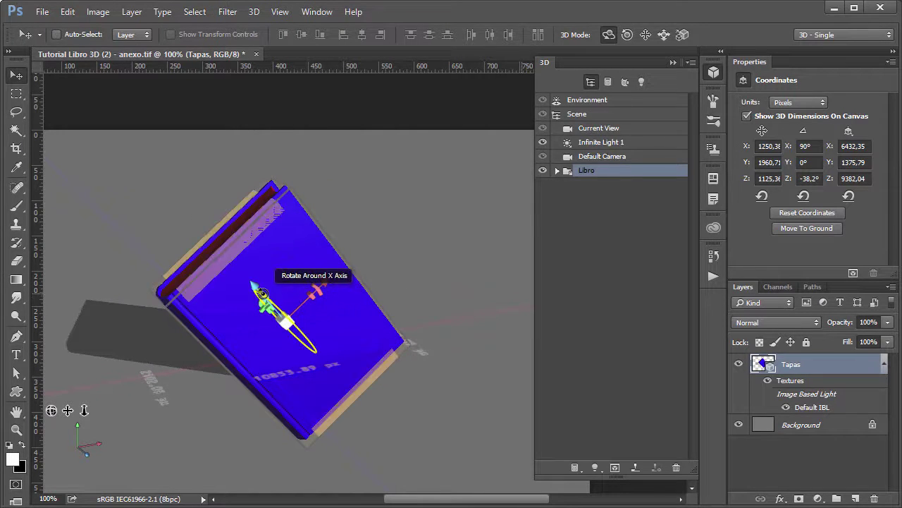
drag(278, 296, 370, 344)
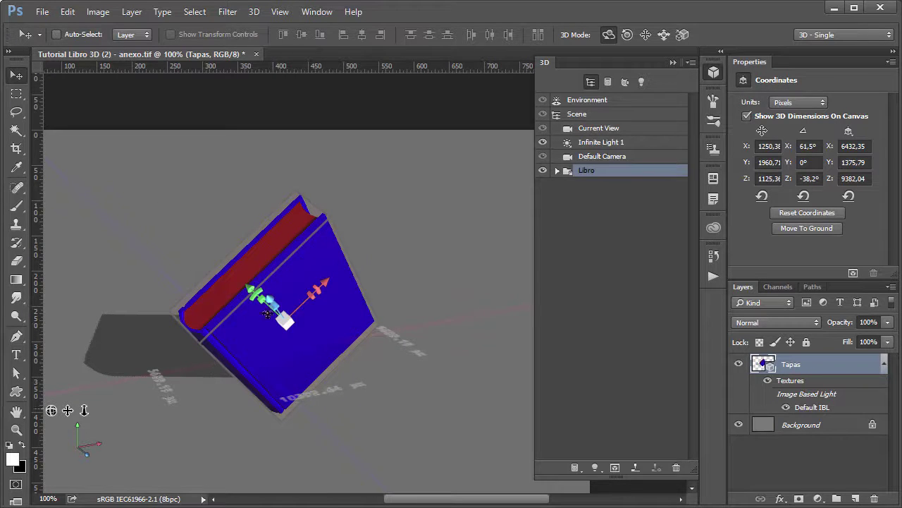
drag(248, 284, 239, 338)
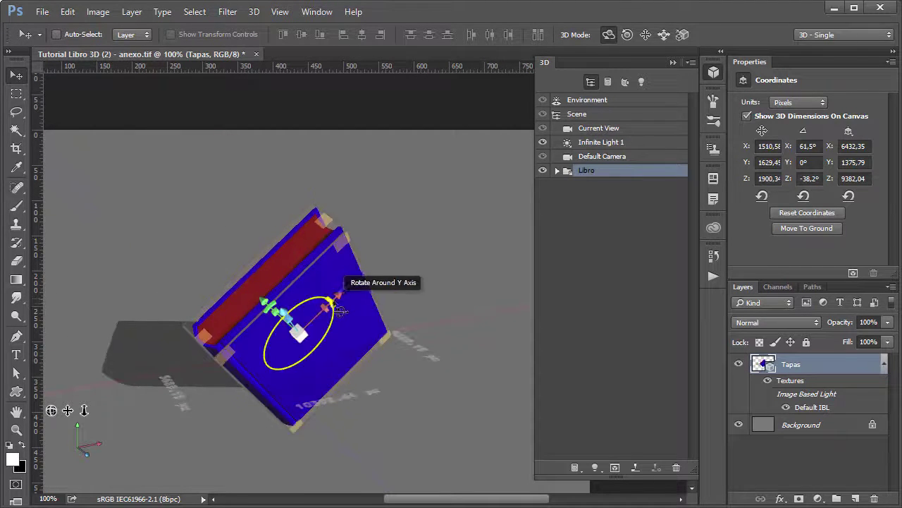
drag(336, 295, 351, 261)
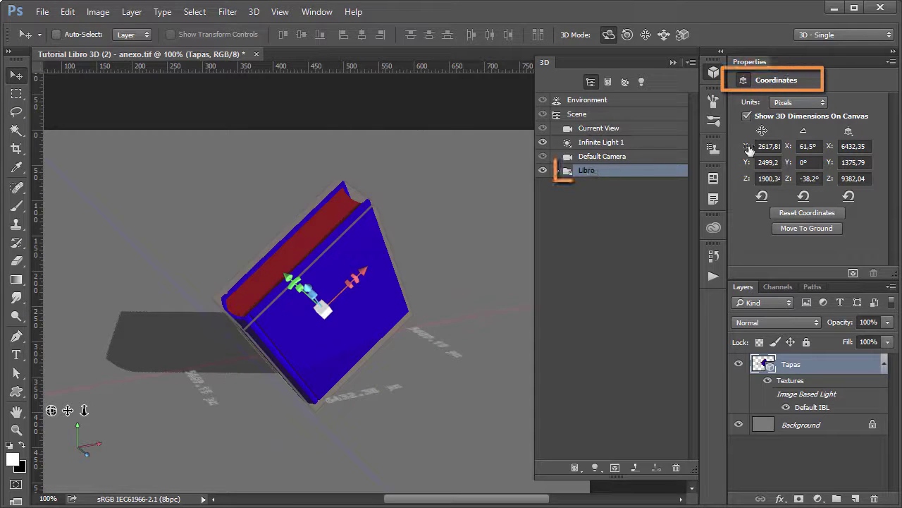
mouse_move(749, 148)
mouse_down()
mouse_move(769, 148)
mouse_move(738, 148)
mouse_move(746, 148)
mouse_up()
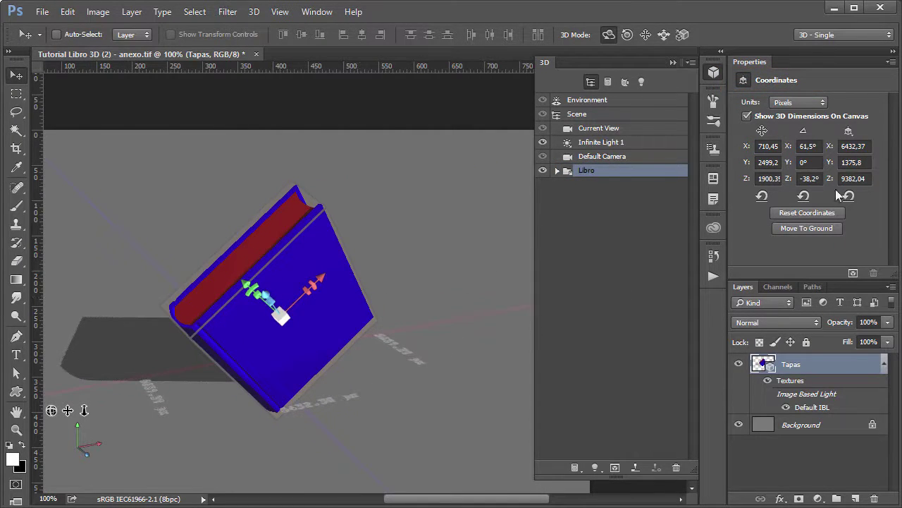
- Reset the book's rotation, set its X rotation to 90°, and move it to the ground so it stands upright
click(805, 197)
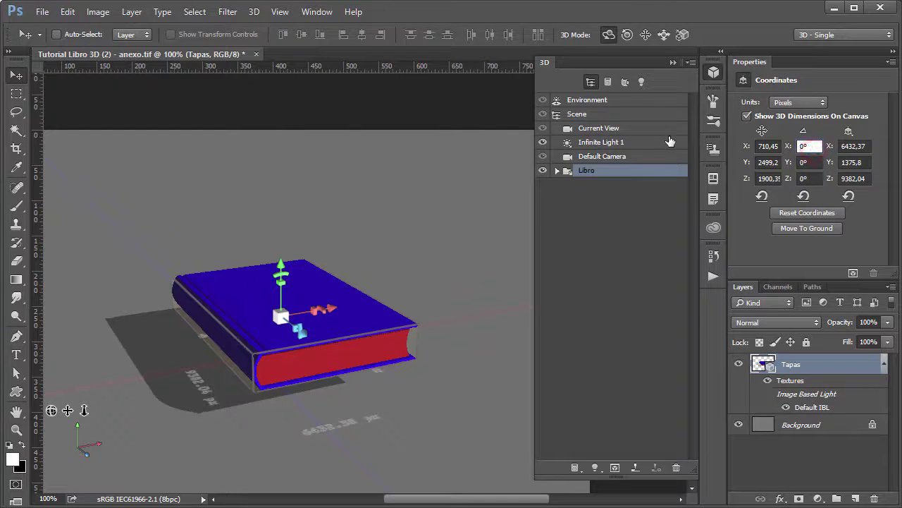
text(90)
key(Return)
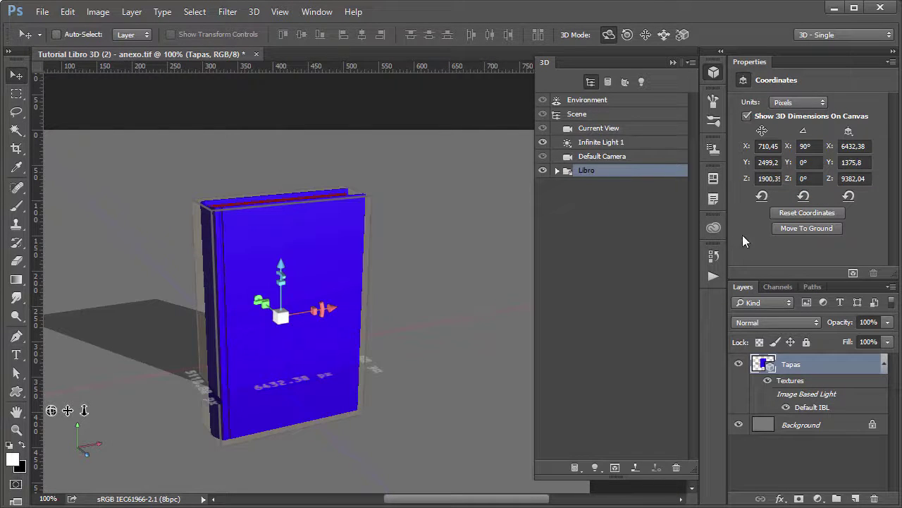
click(787, 229)
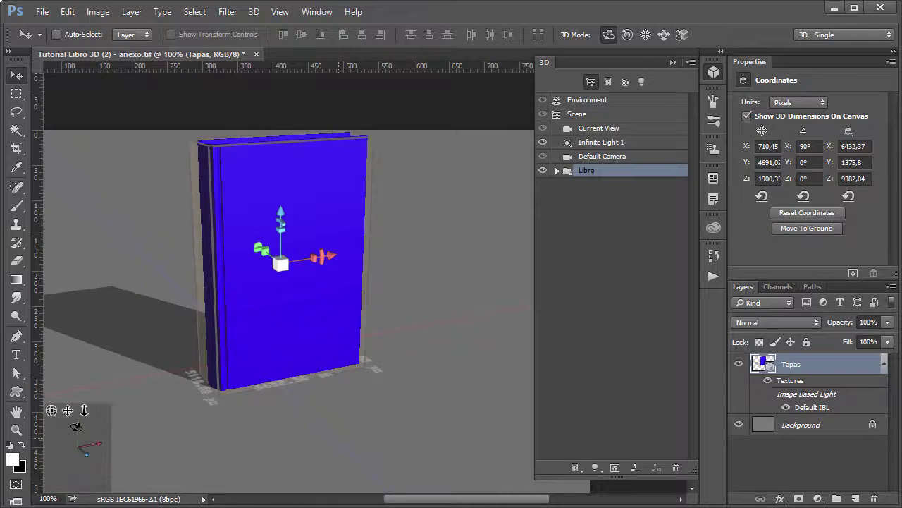
drag(67, 409, 433, 480)
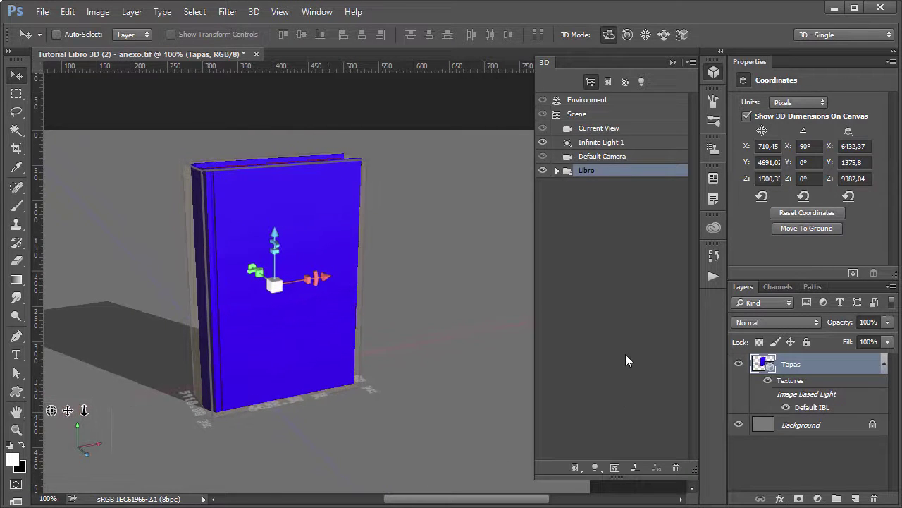